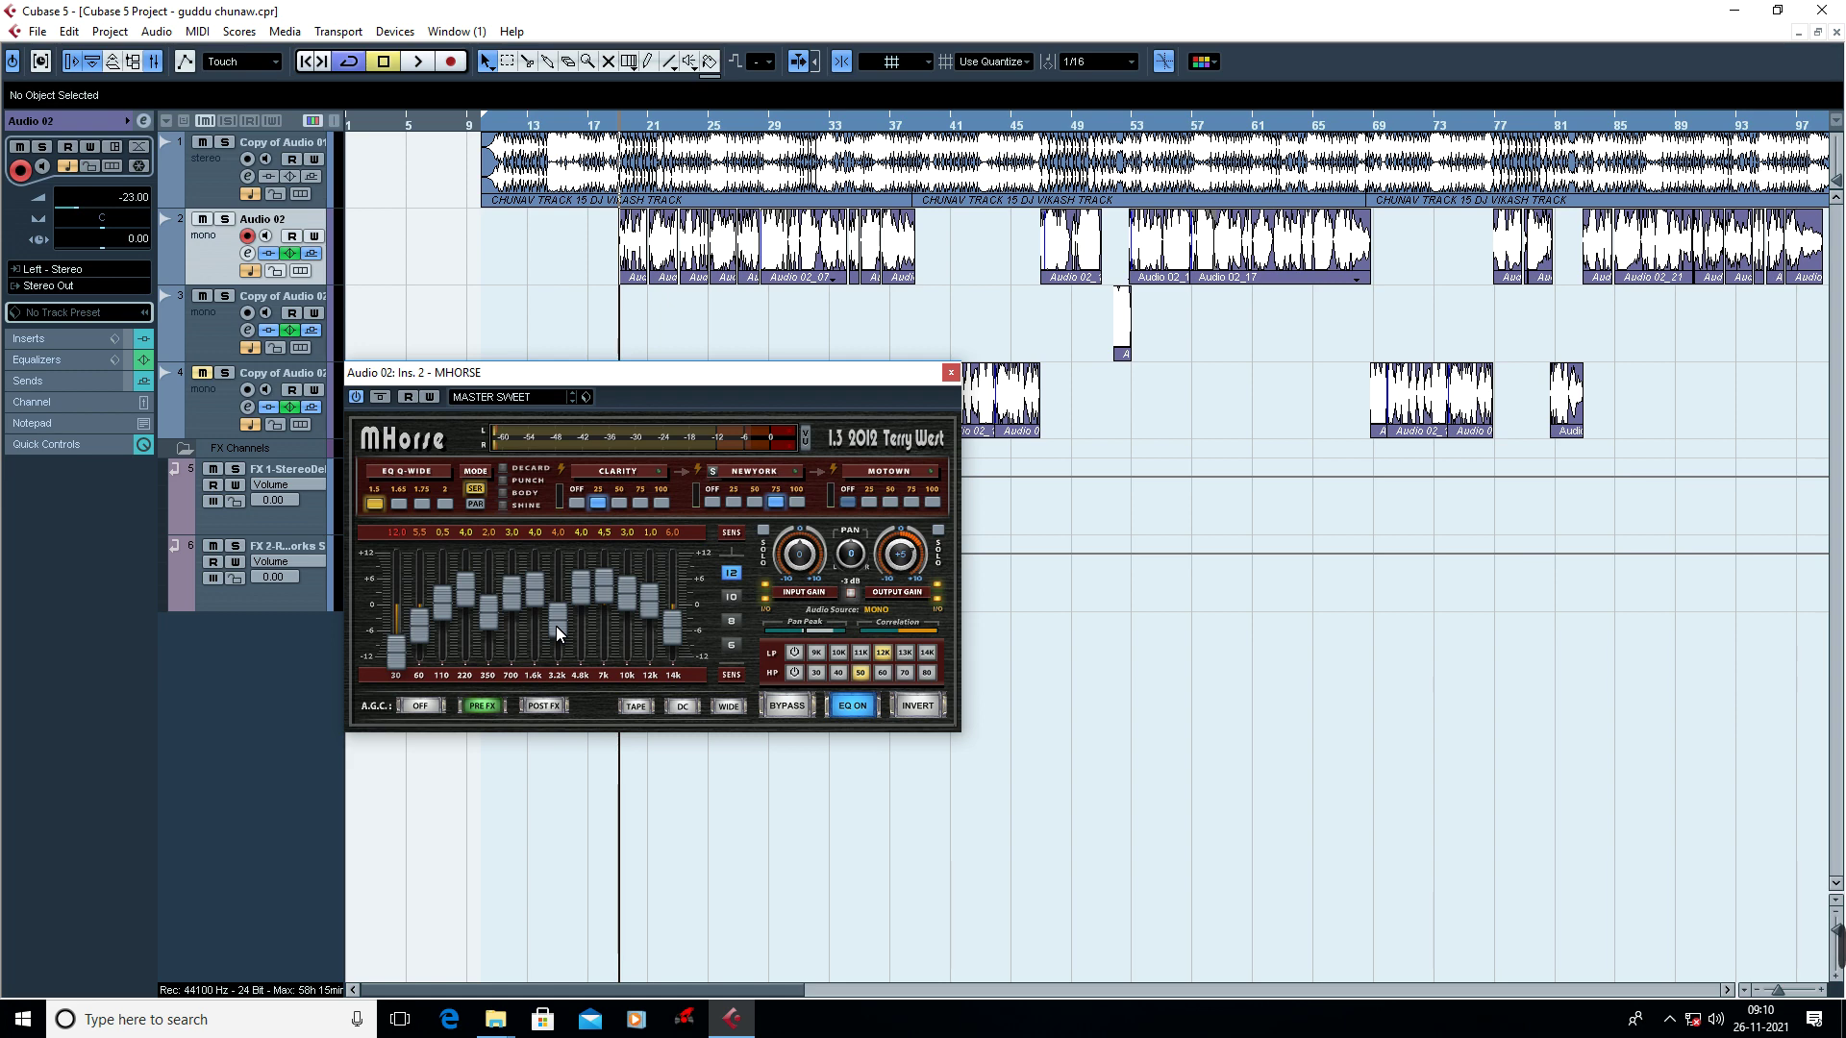
Look through the MHorse presets and play the song with MASTER SWEET active on Audio 02.
click(500, 397)
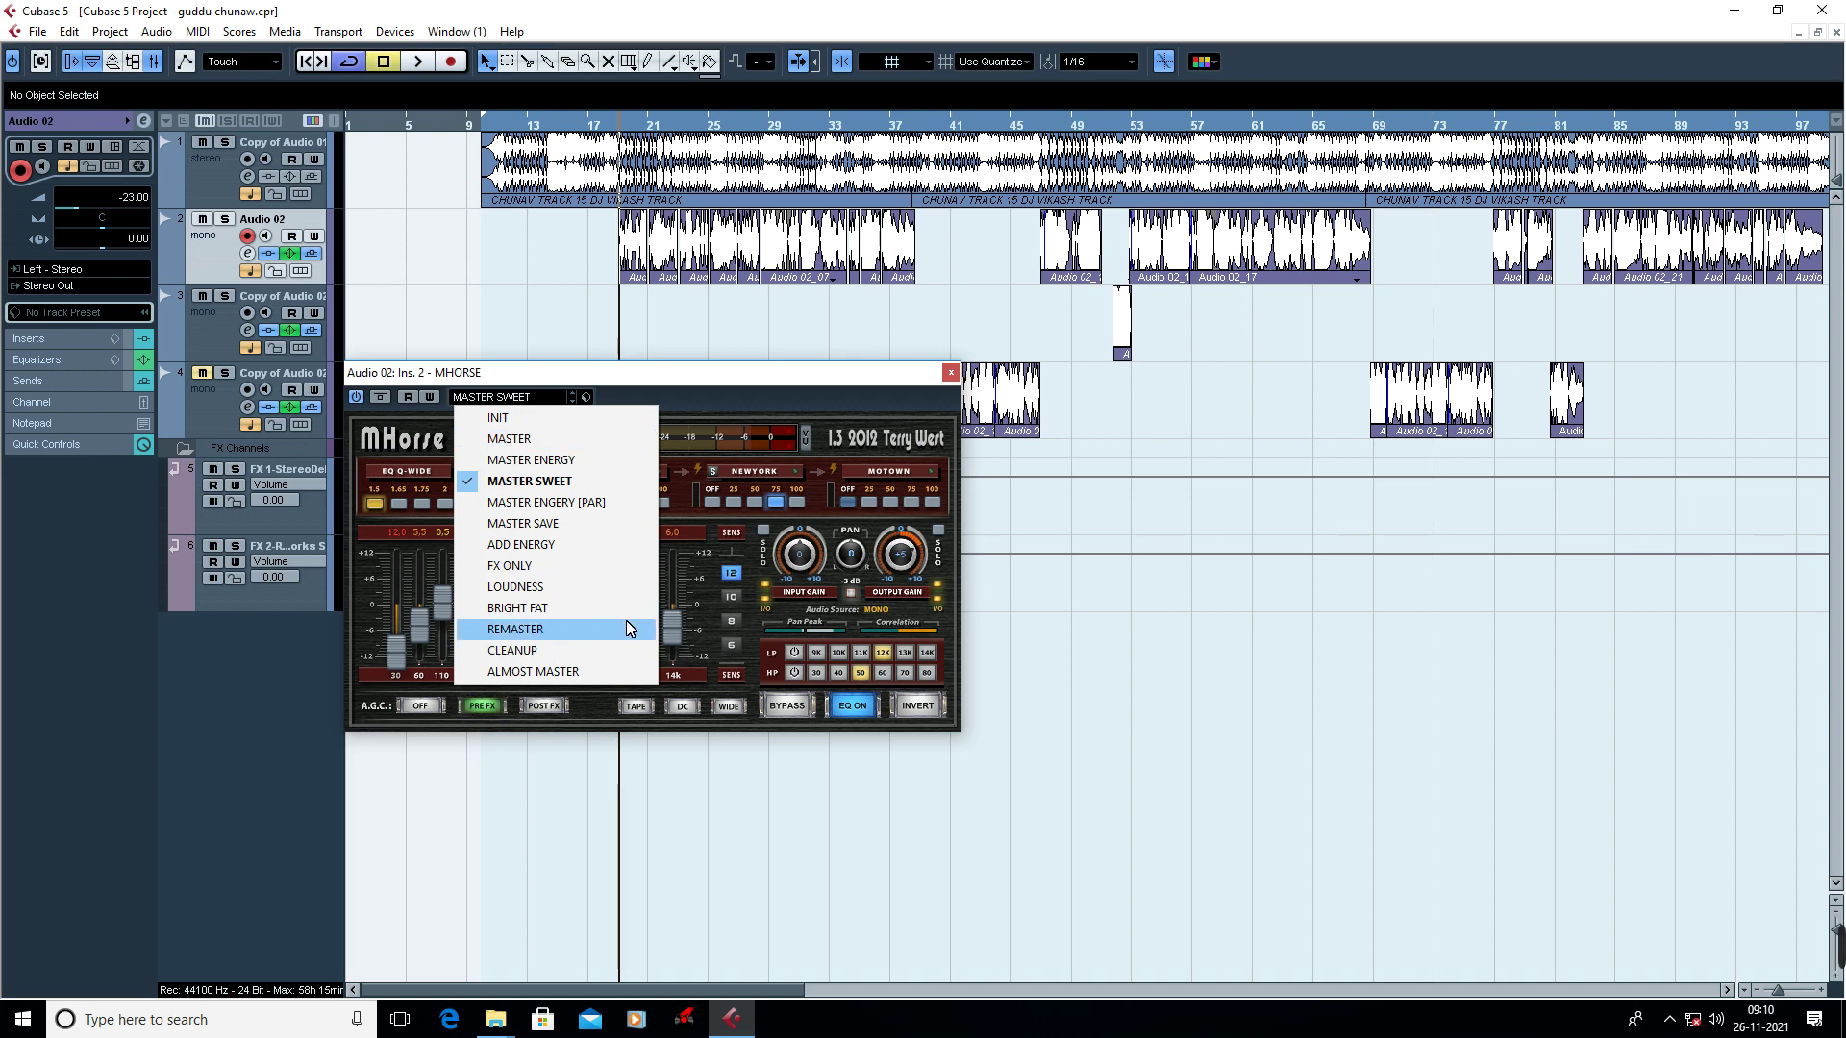
click(729, 382)
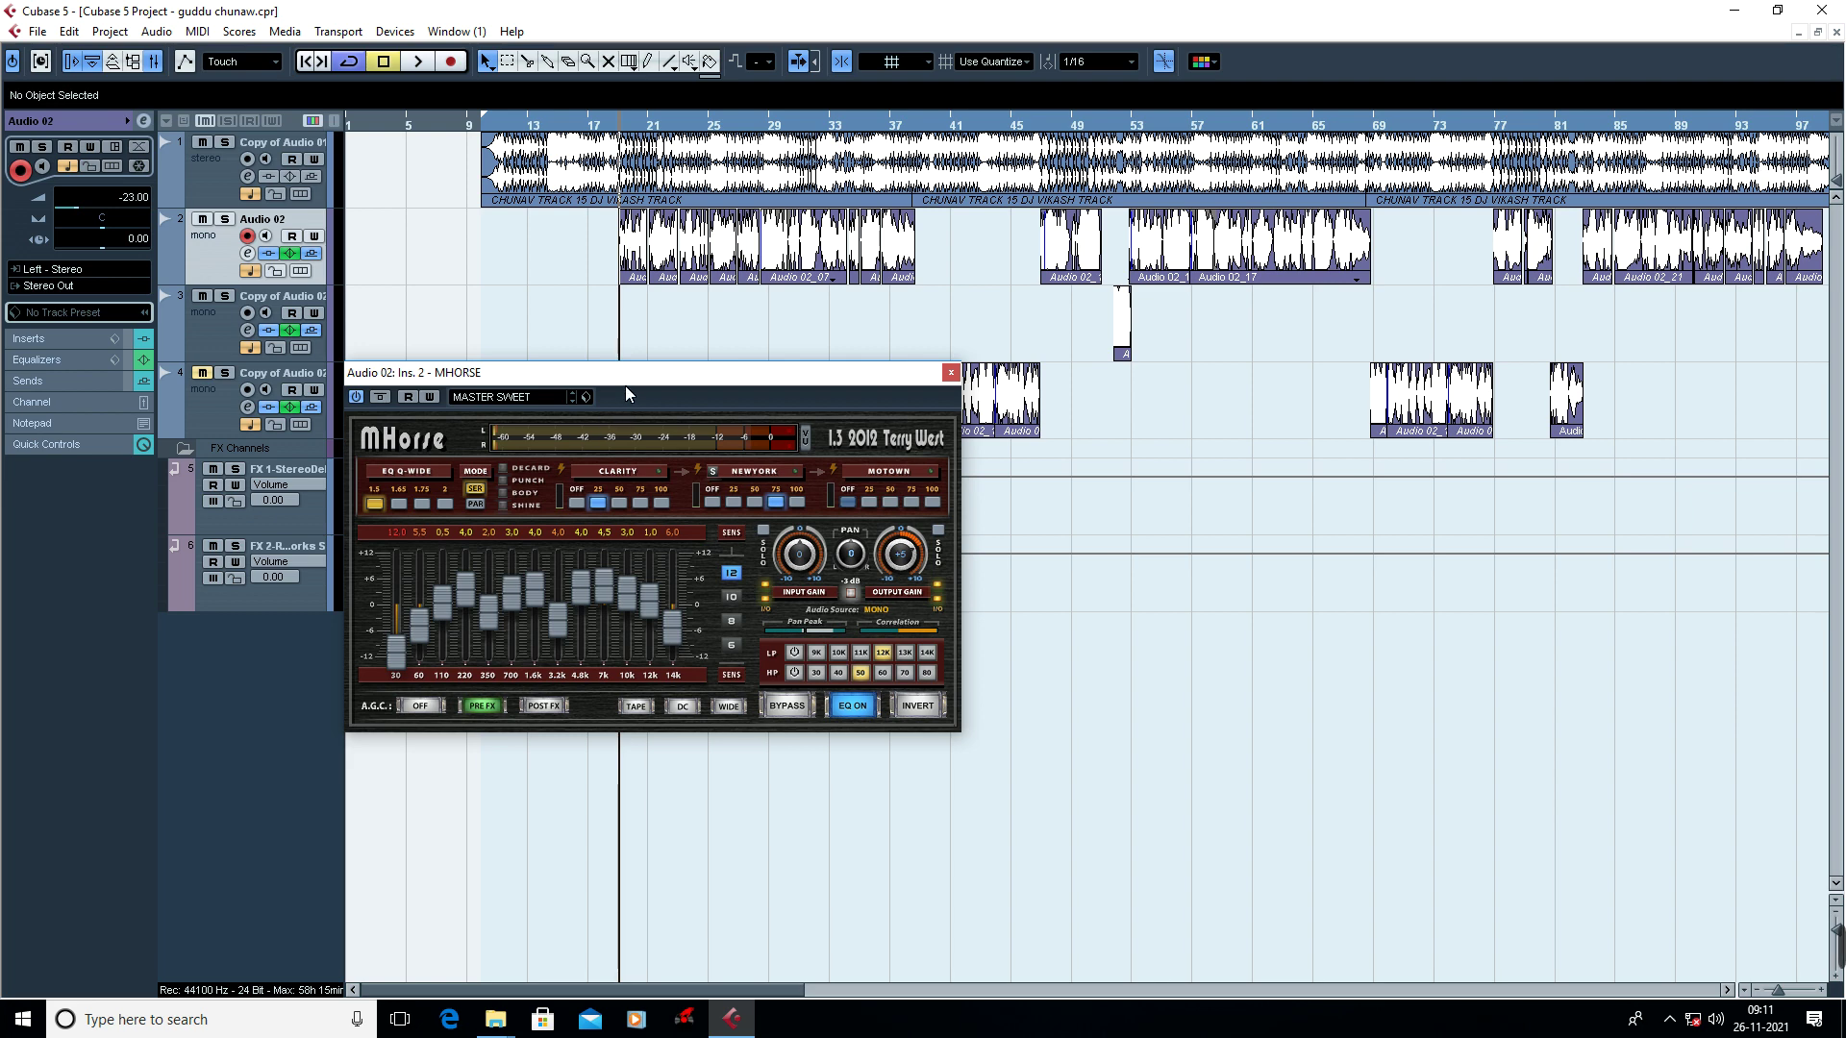
key(space)
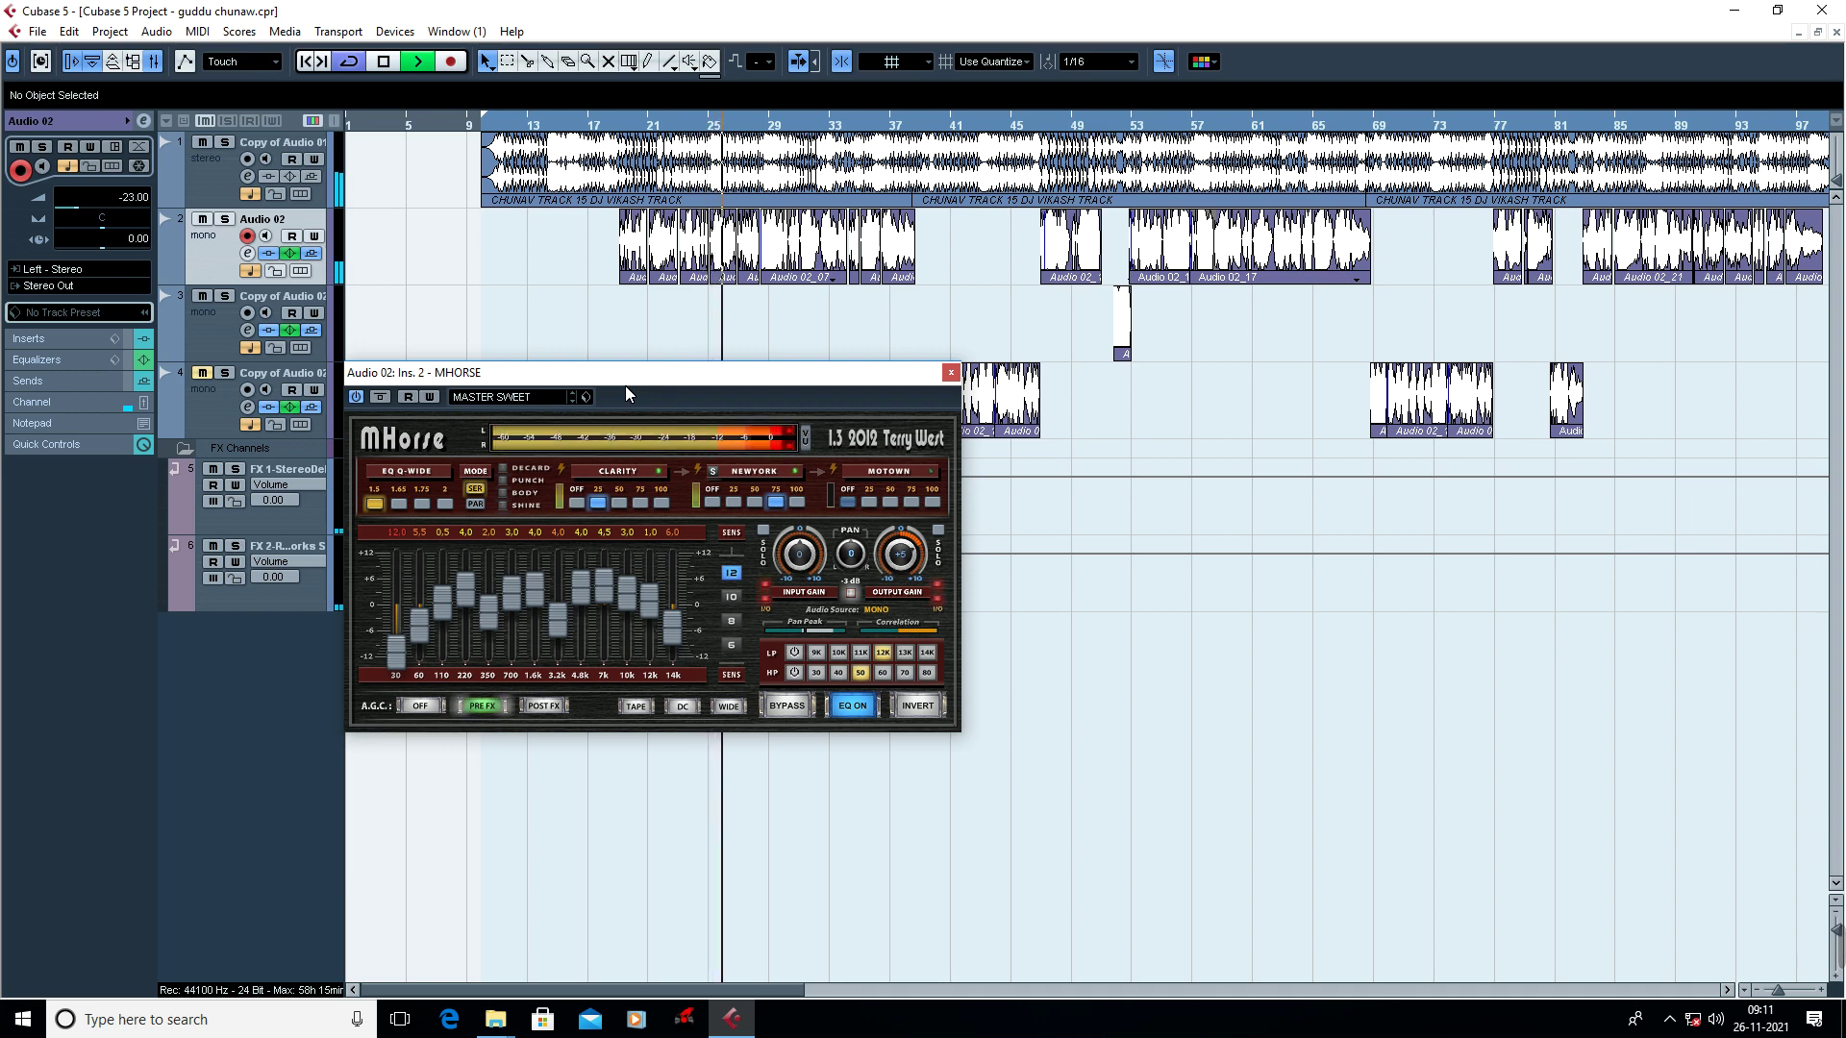
key(space)
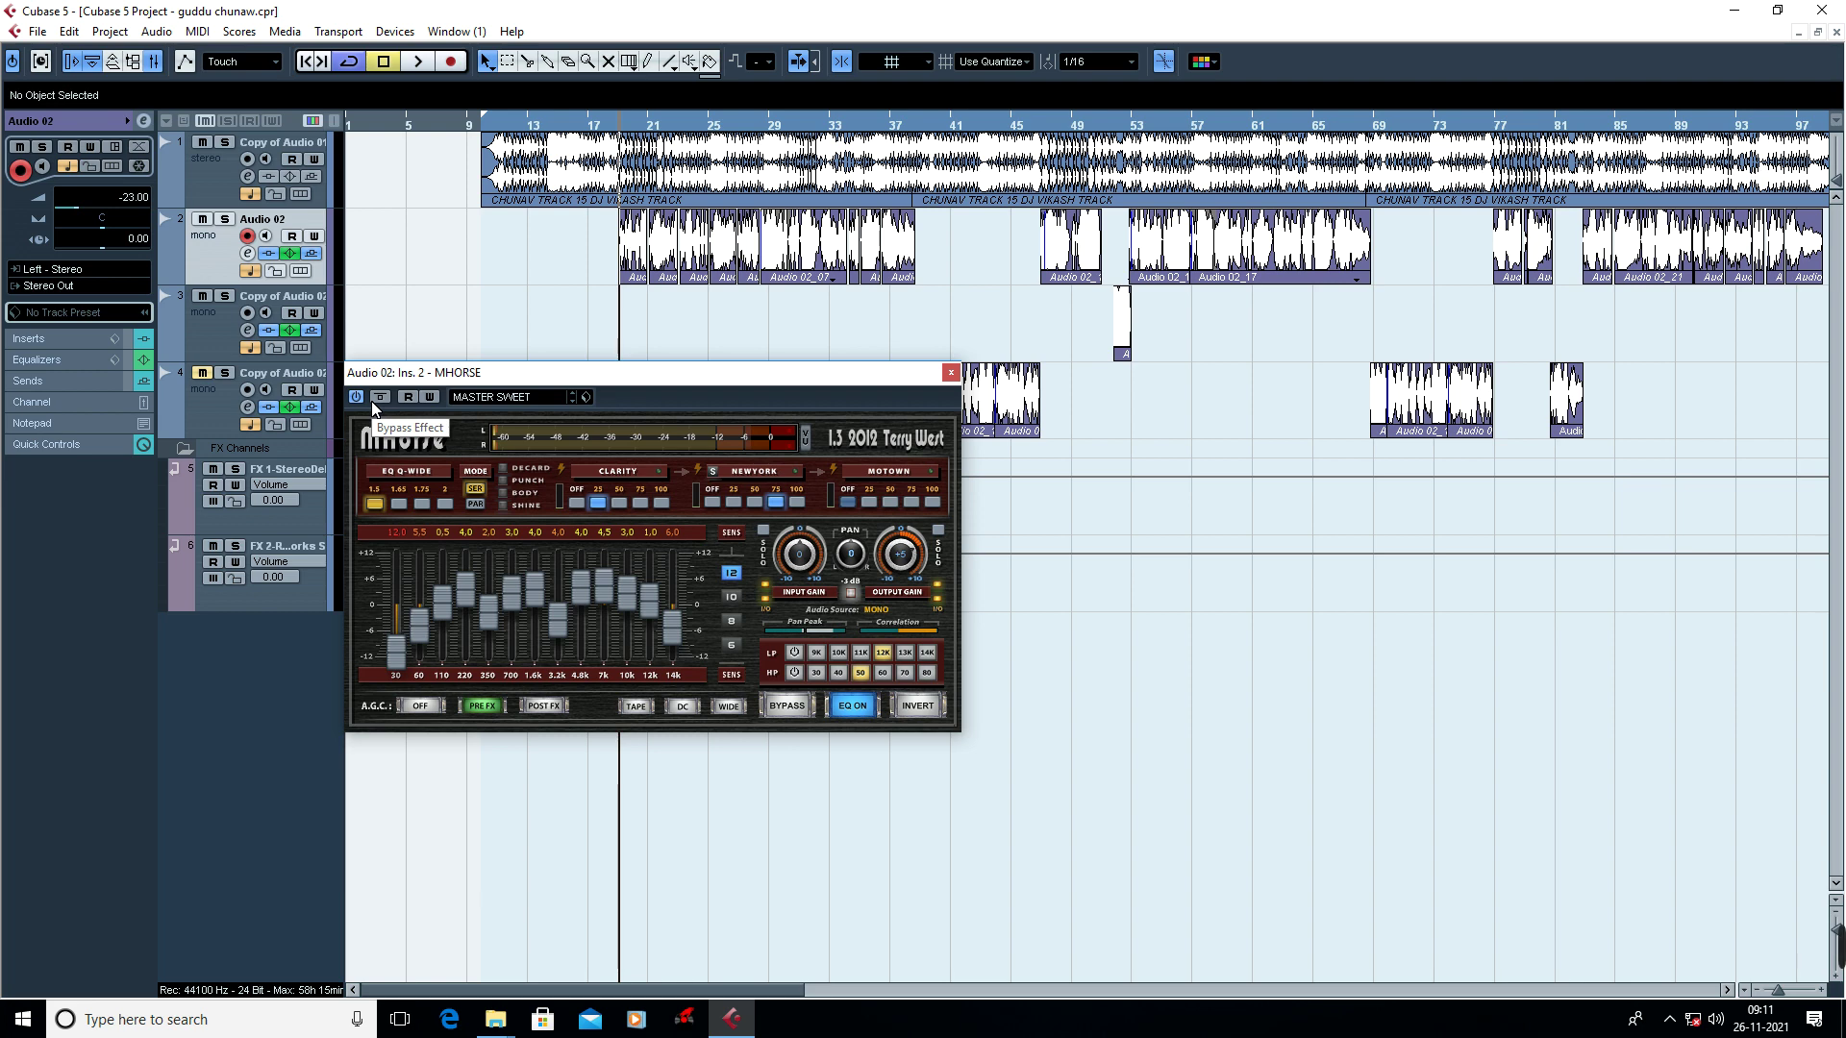
Compare the vocal with and without MHorse by switching the effect off and on repeatedly during playback, ending with it on.
key(space)
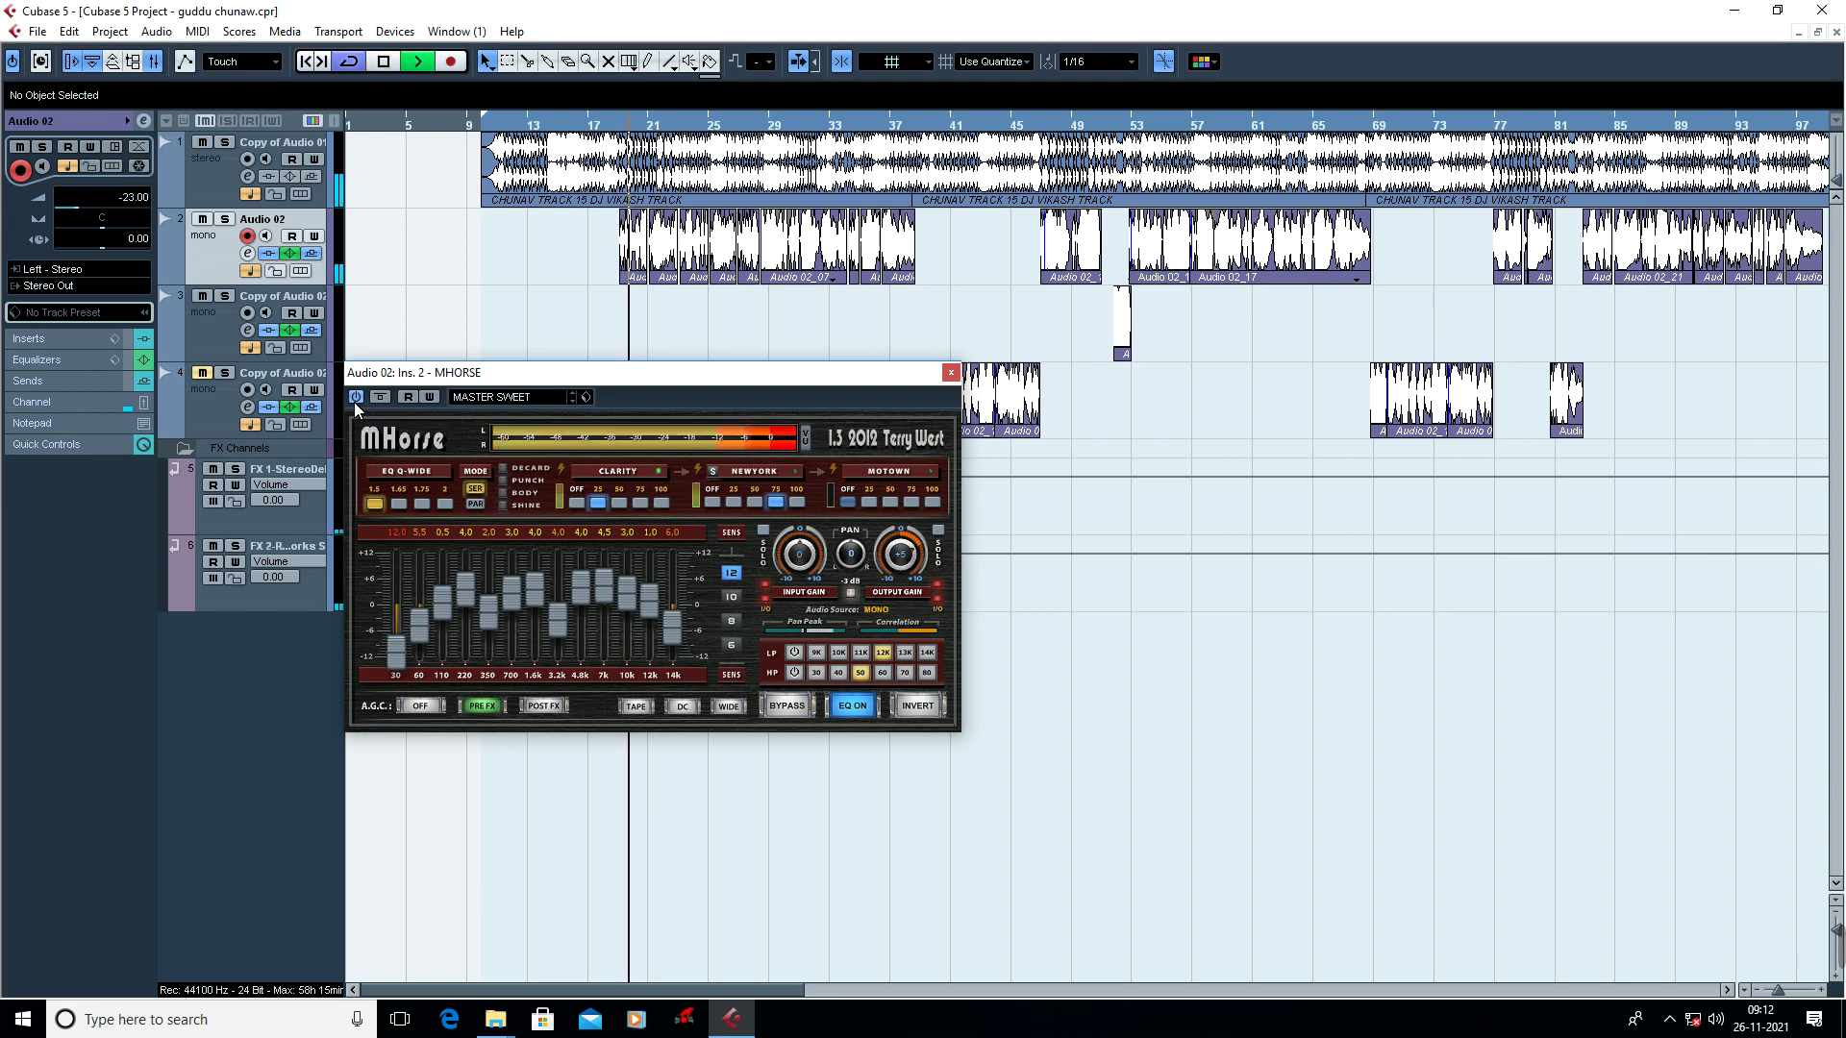
click(355, 397)
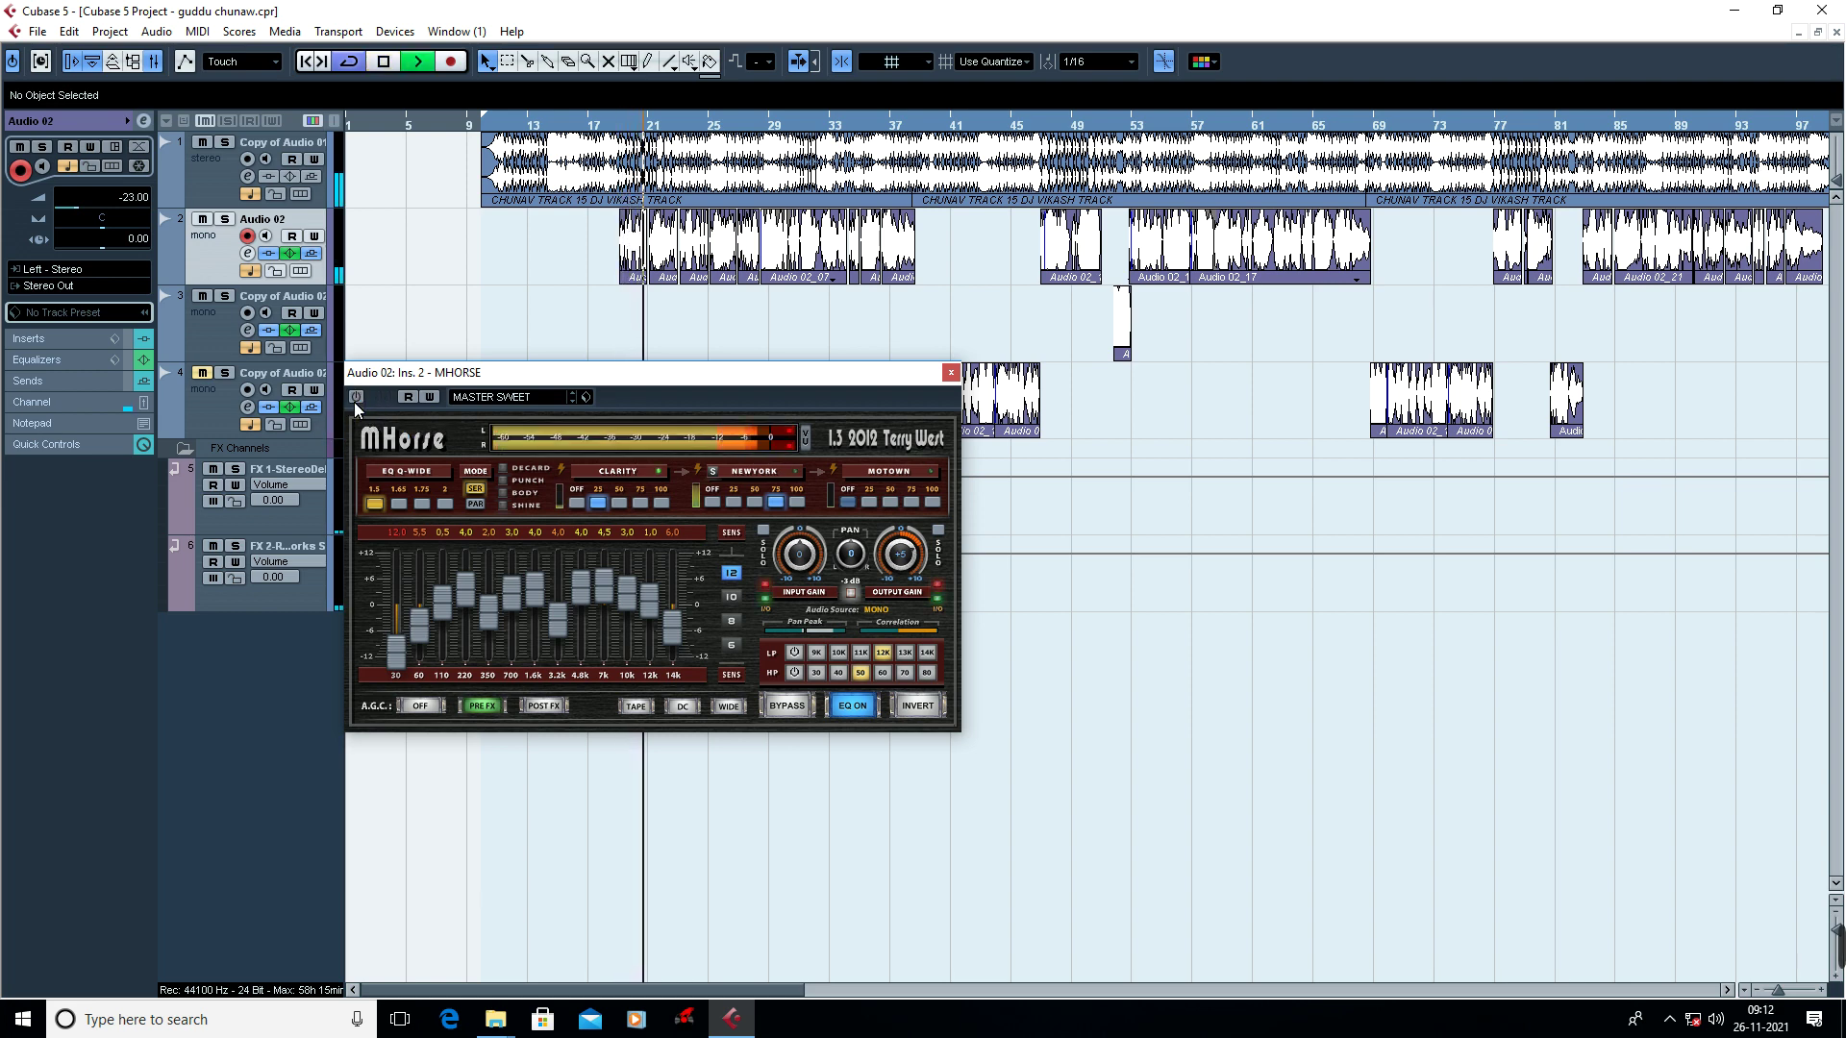
click(355, 399)
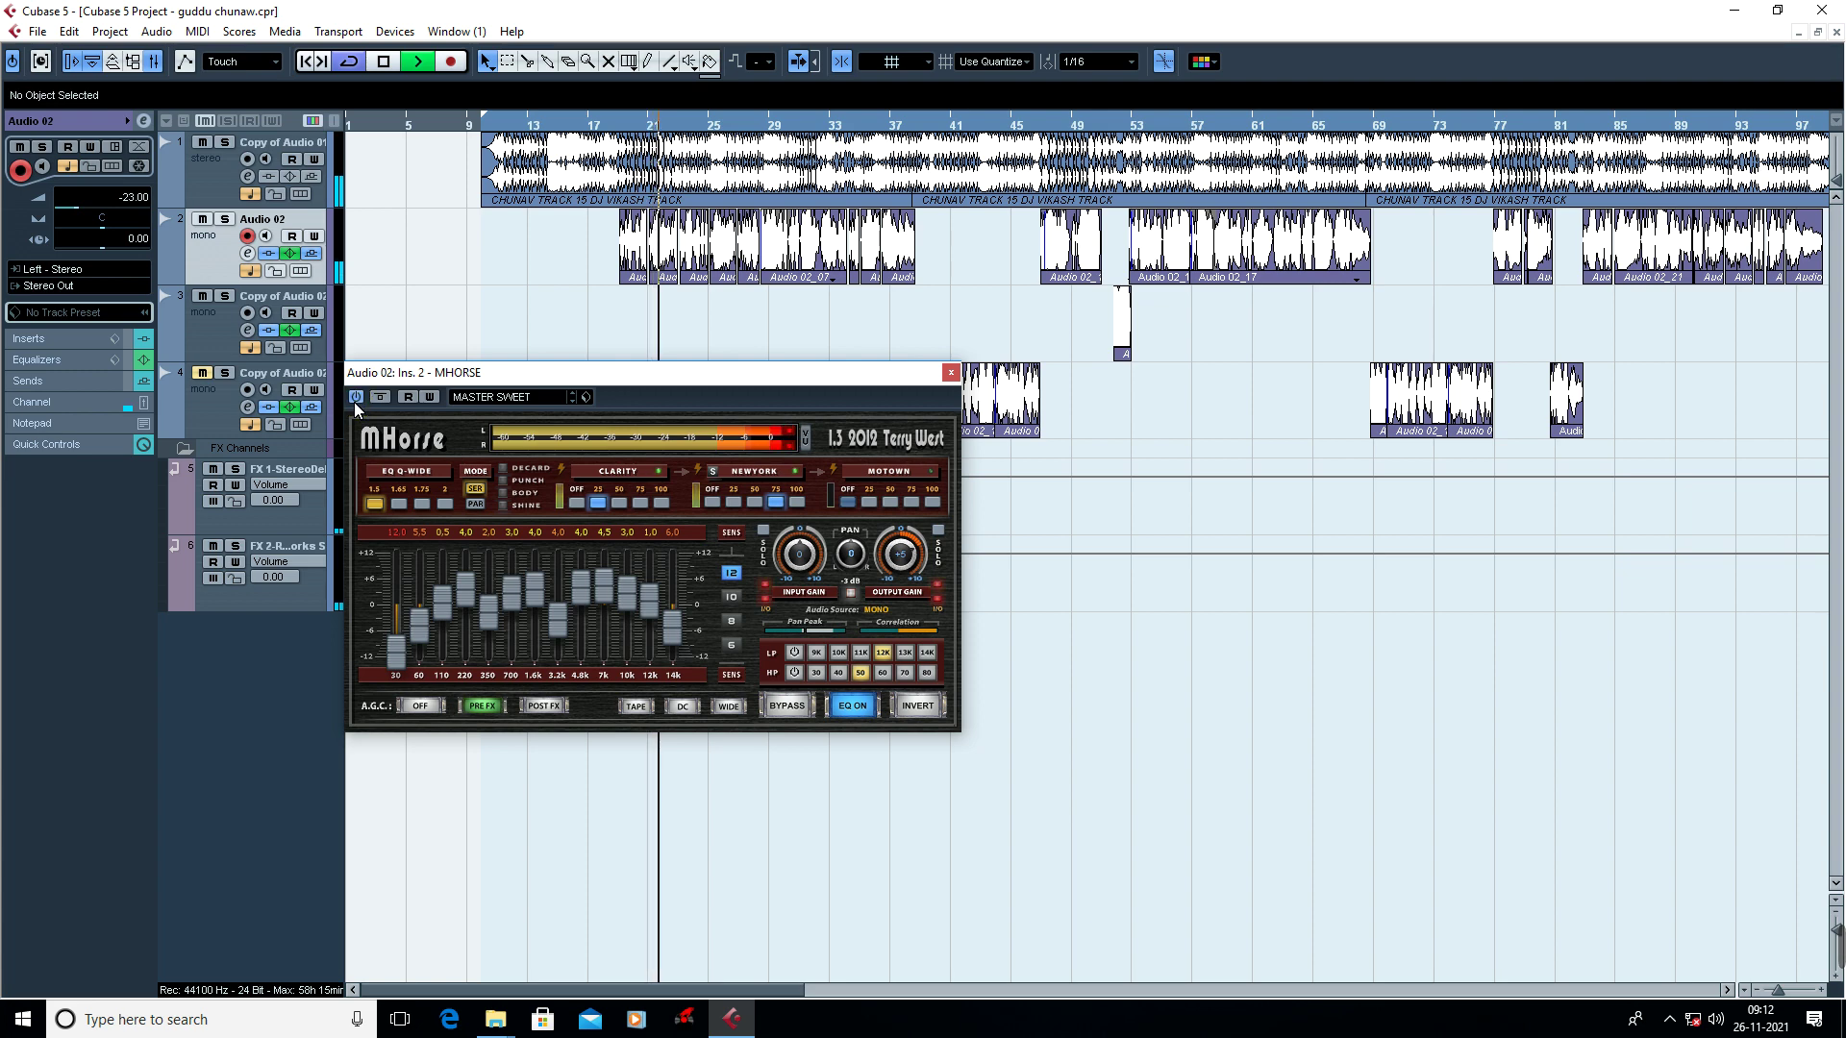
click(355, 398)
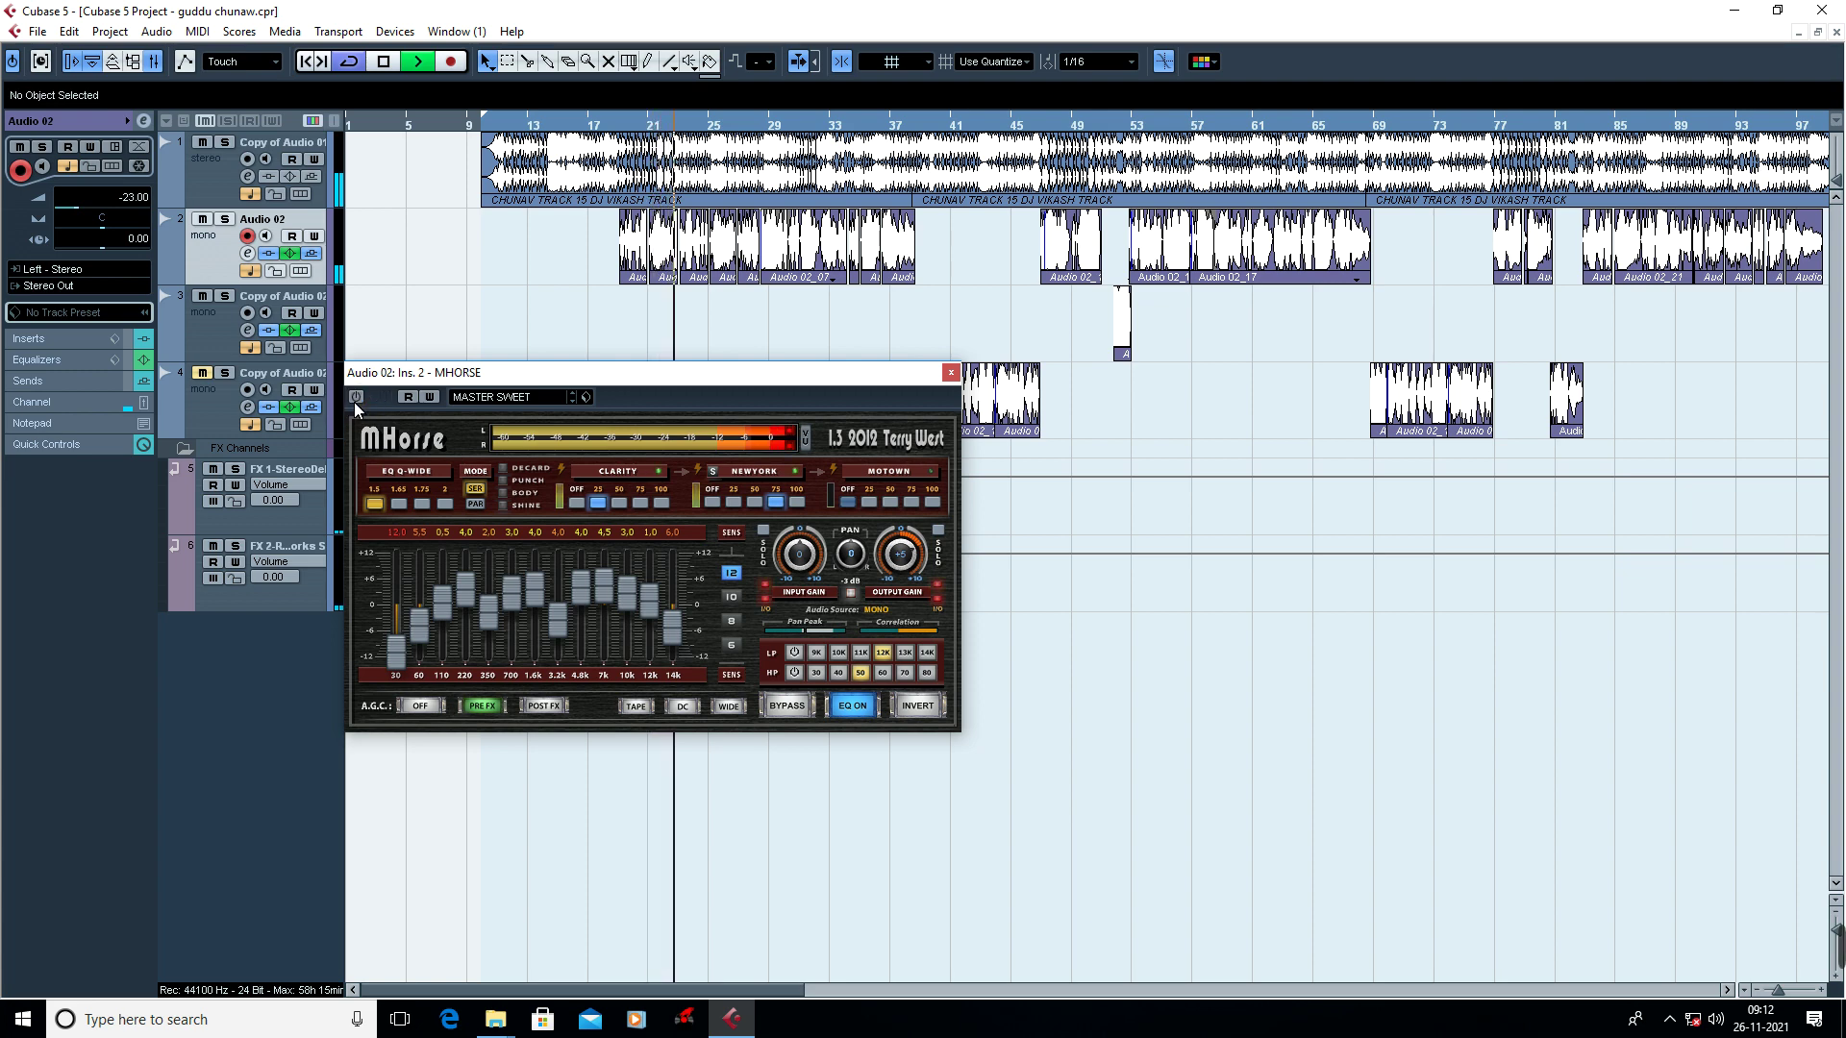
click(355, 398)
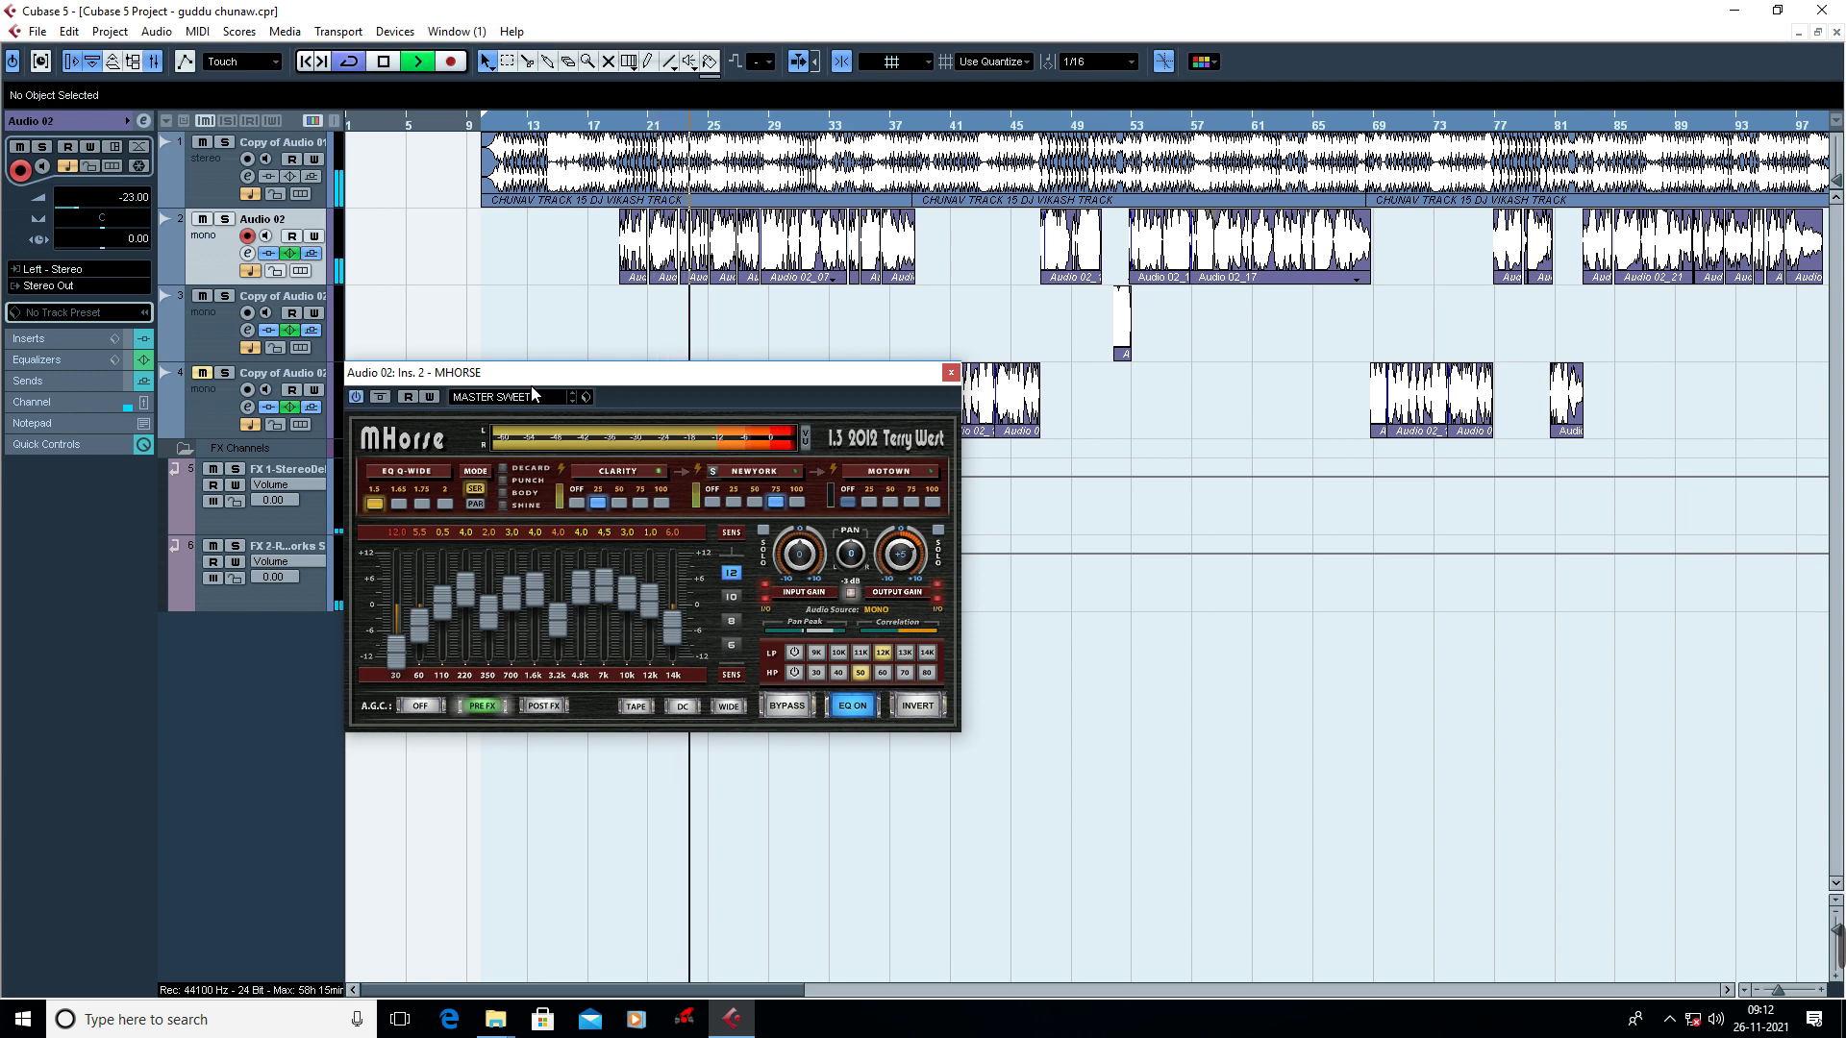
click(358, 402)
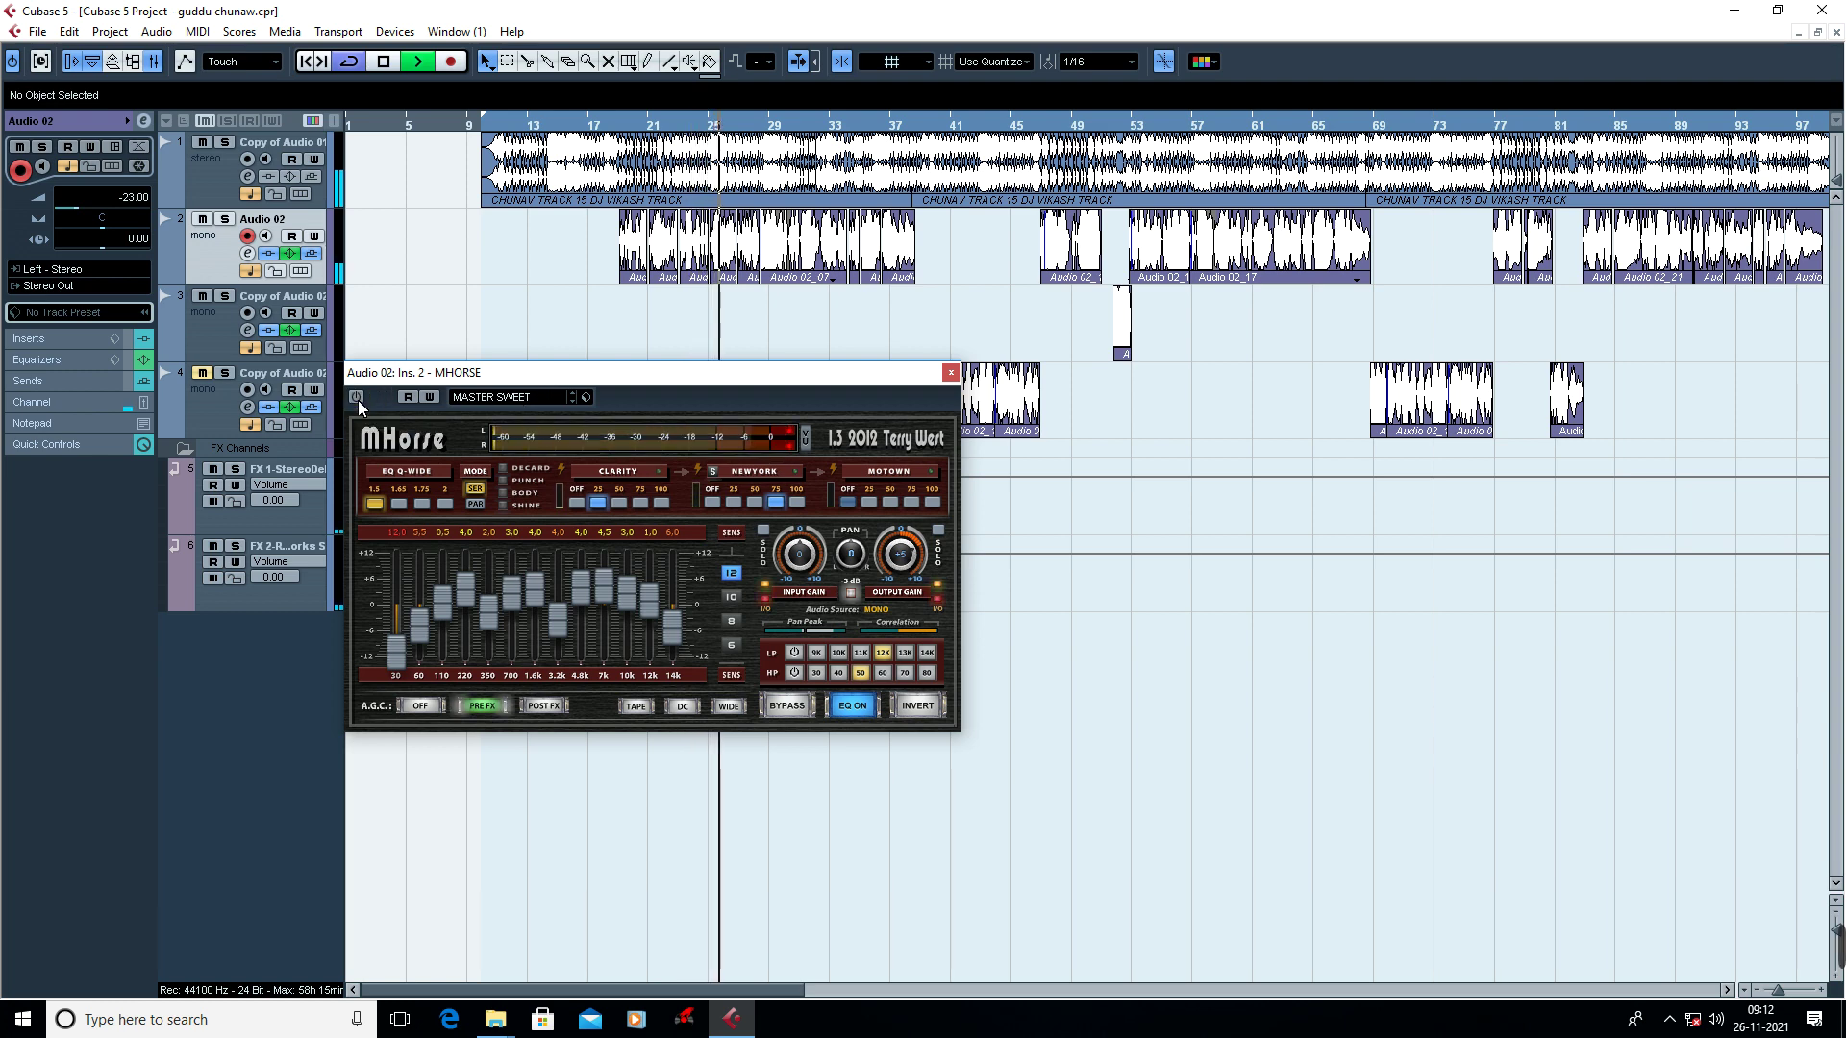
click(356, 398)
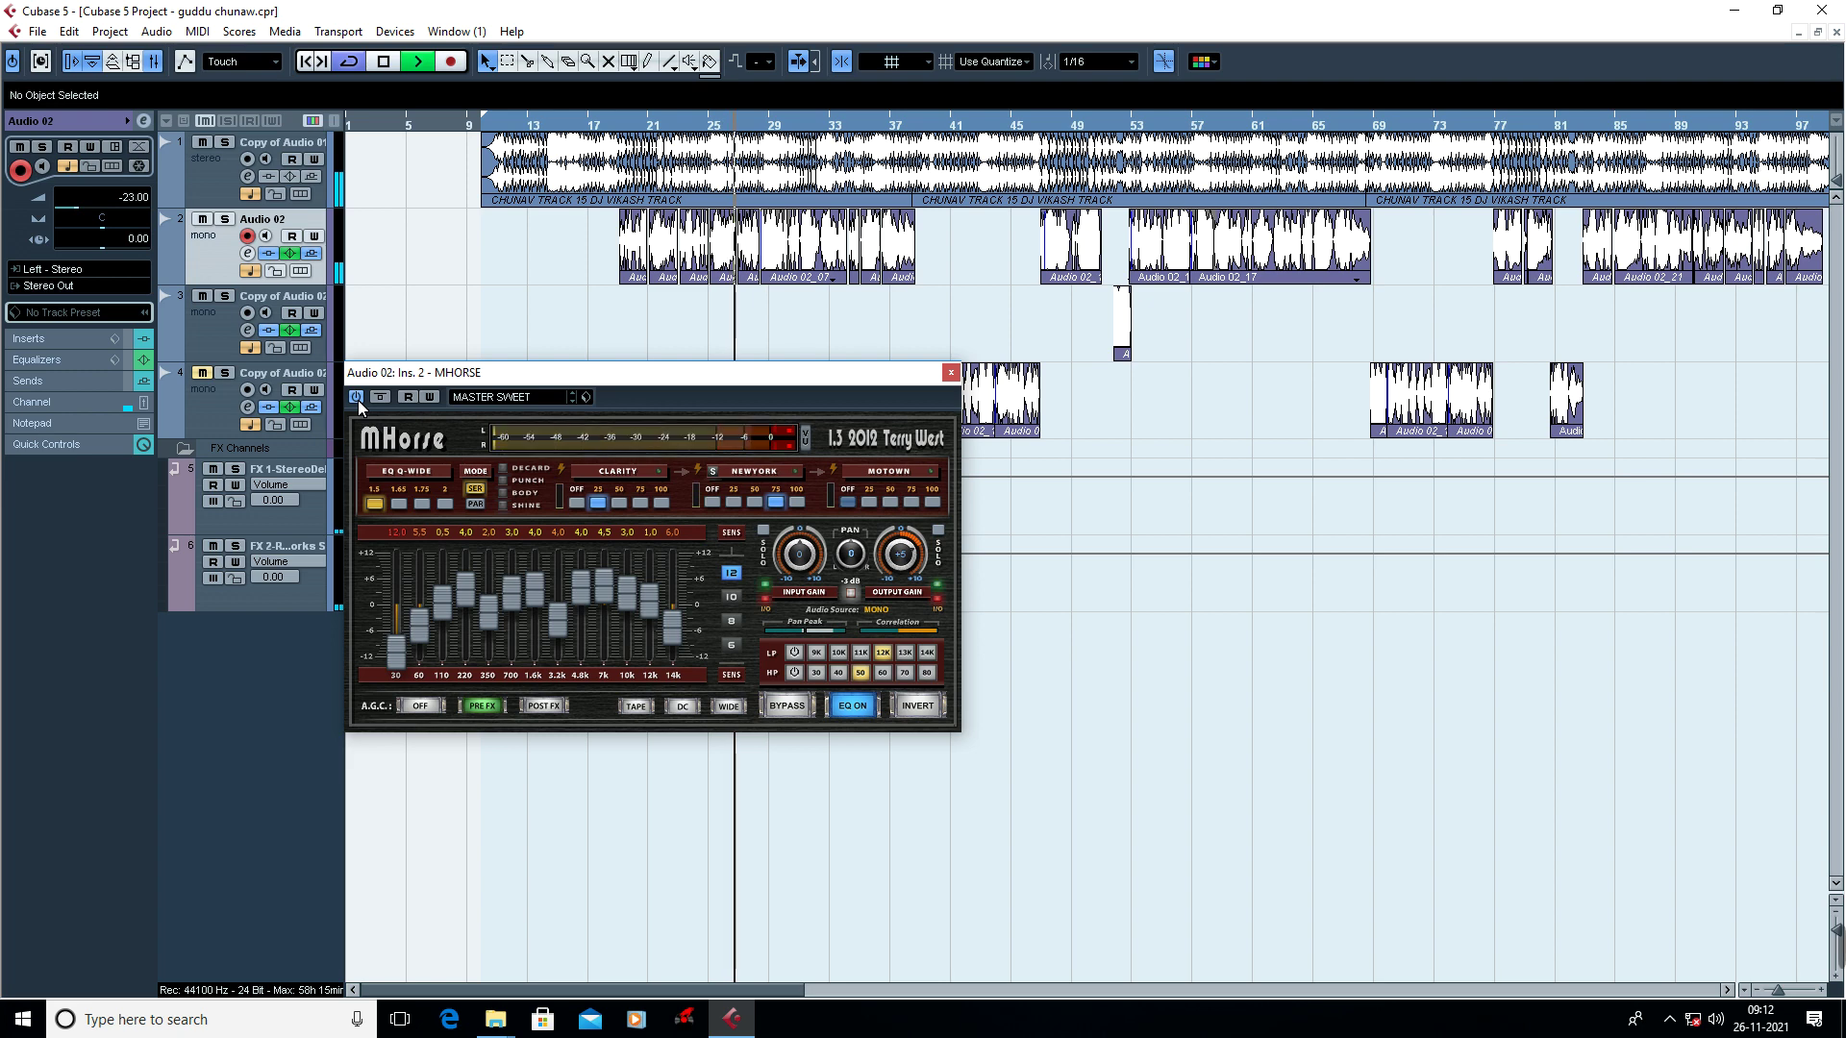
key(space)
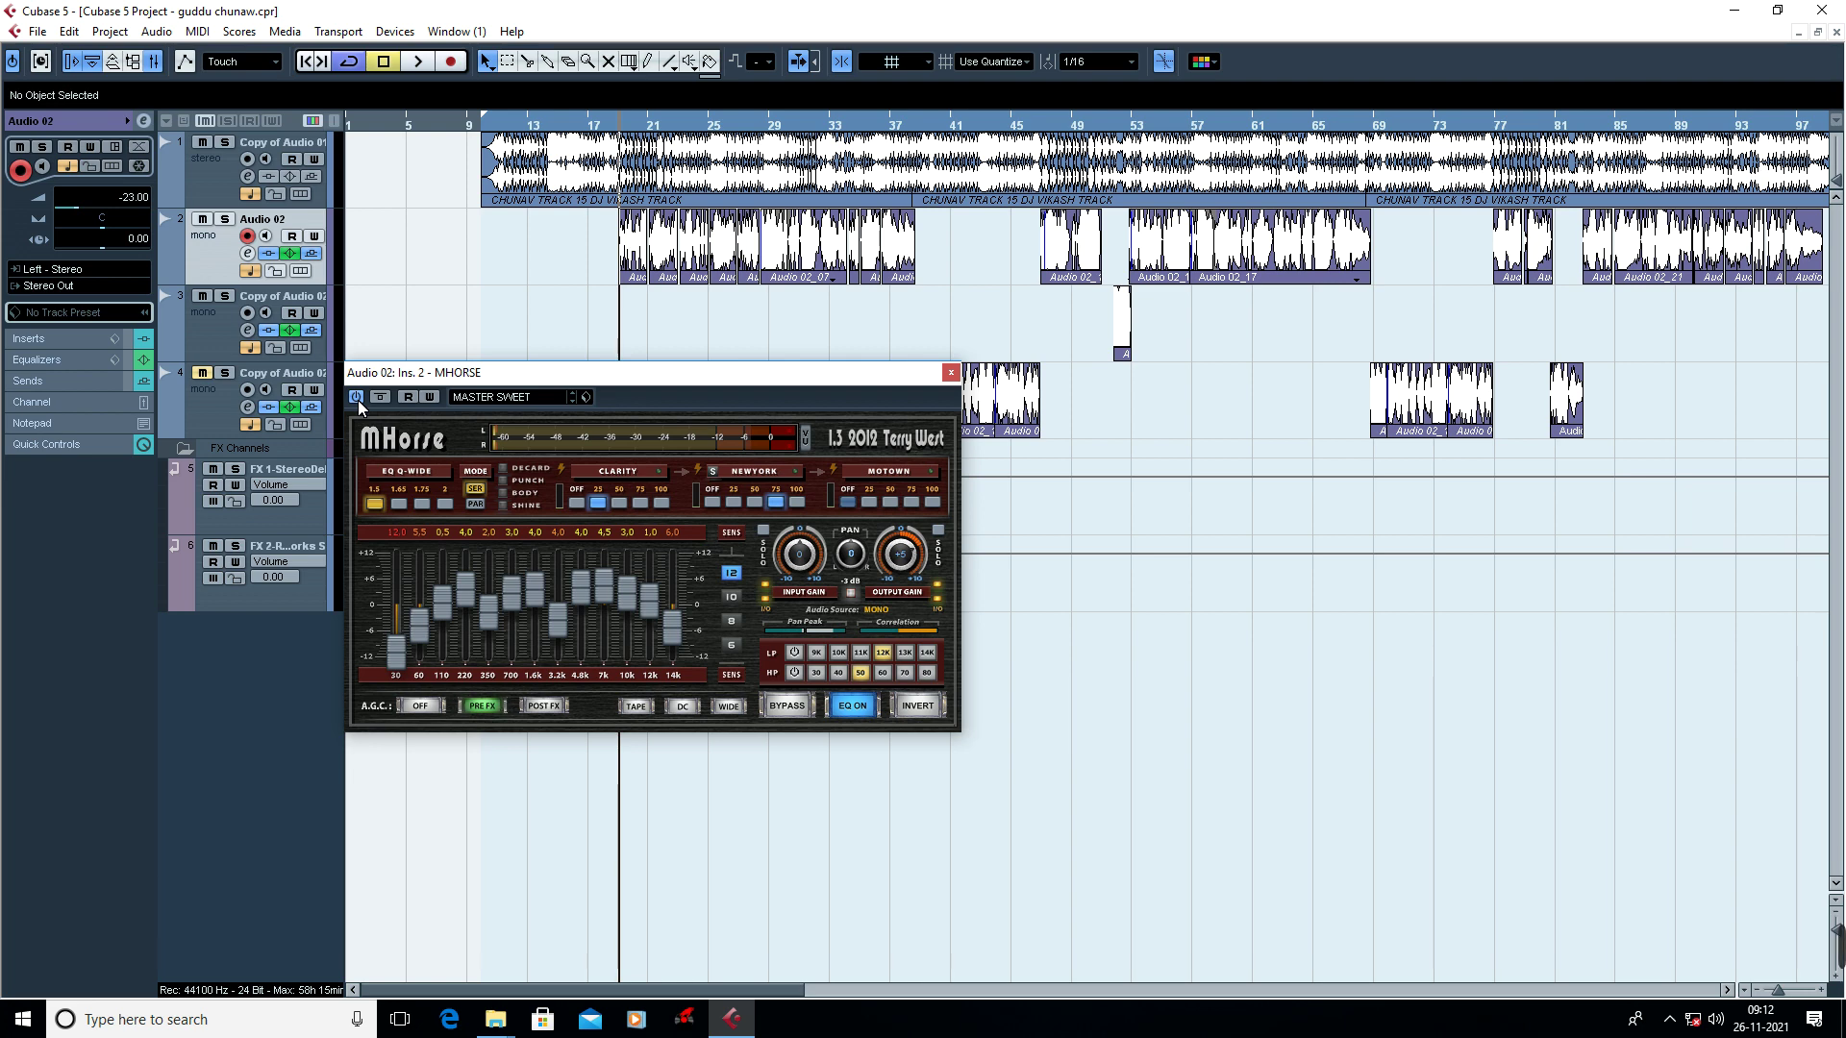
Try the MASTER preset with the 30 Hz and 60 Hz bands cut to about -11.5 and -7.5, and try the LOUDNESS preset.
click(476, 397)
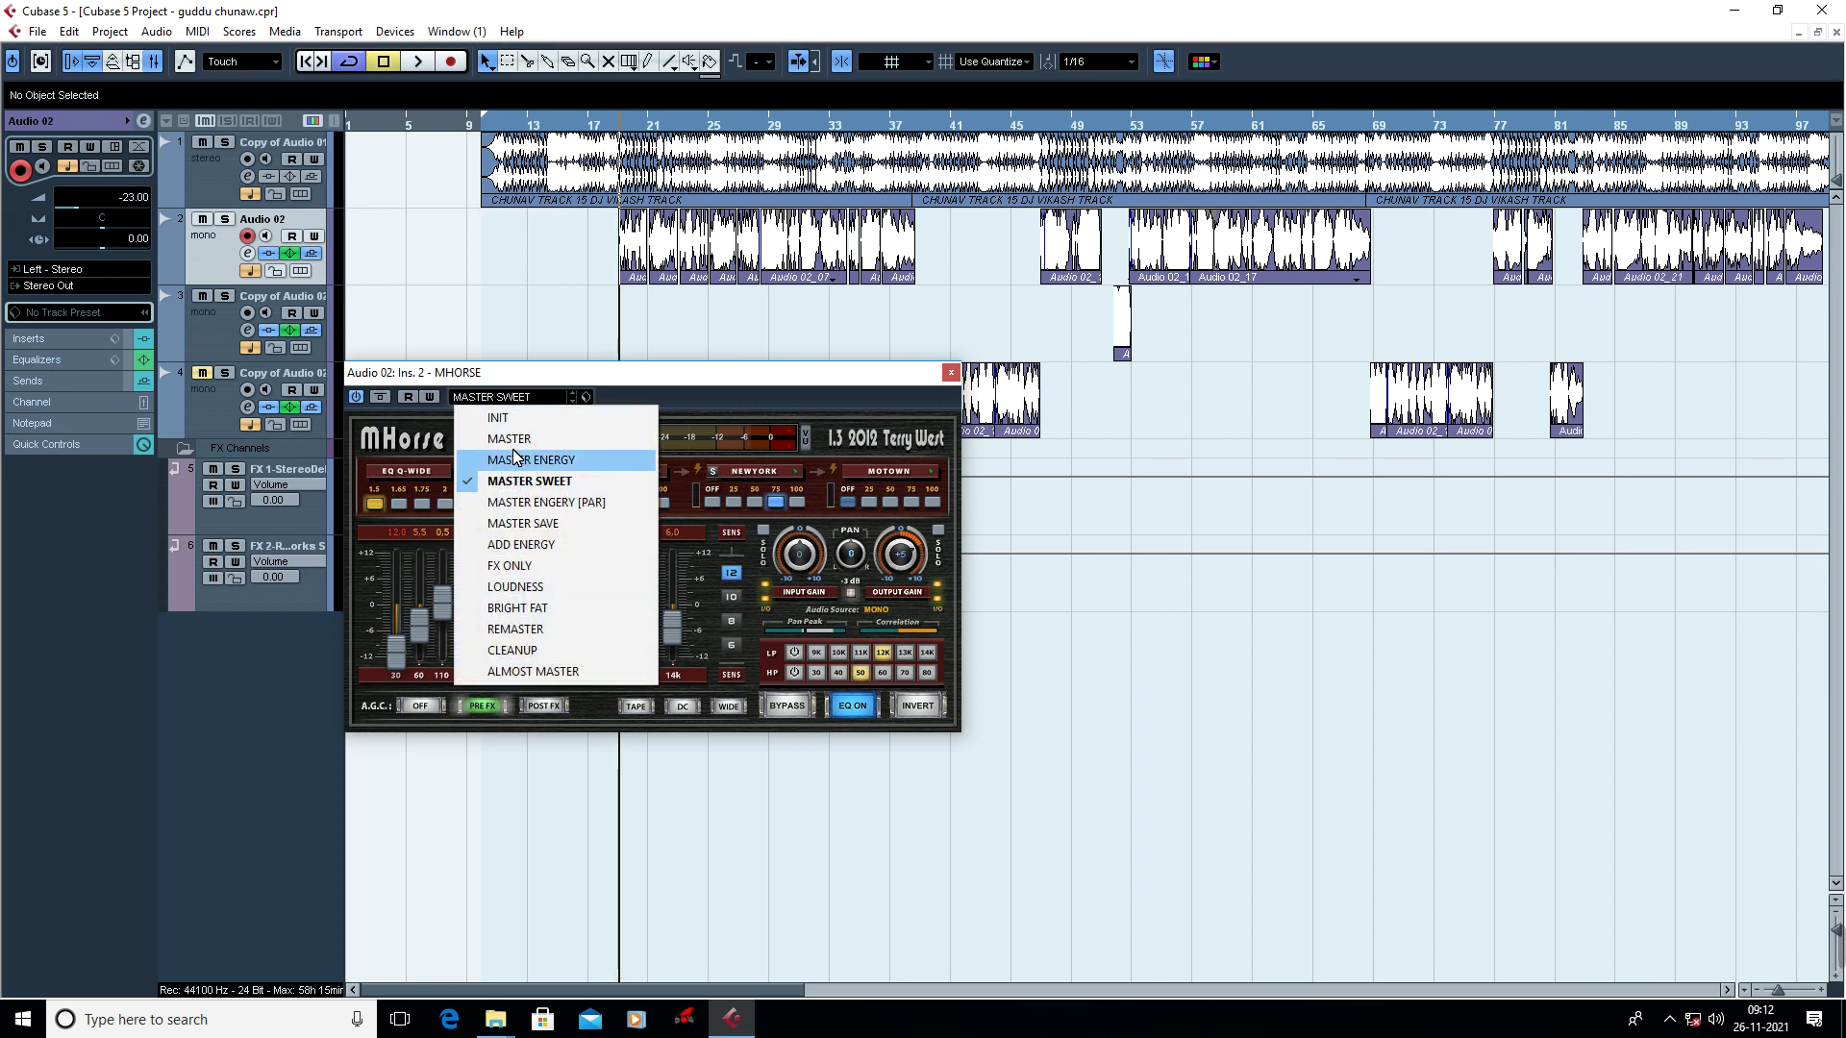
click(509, 441)
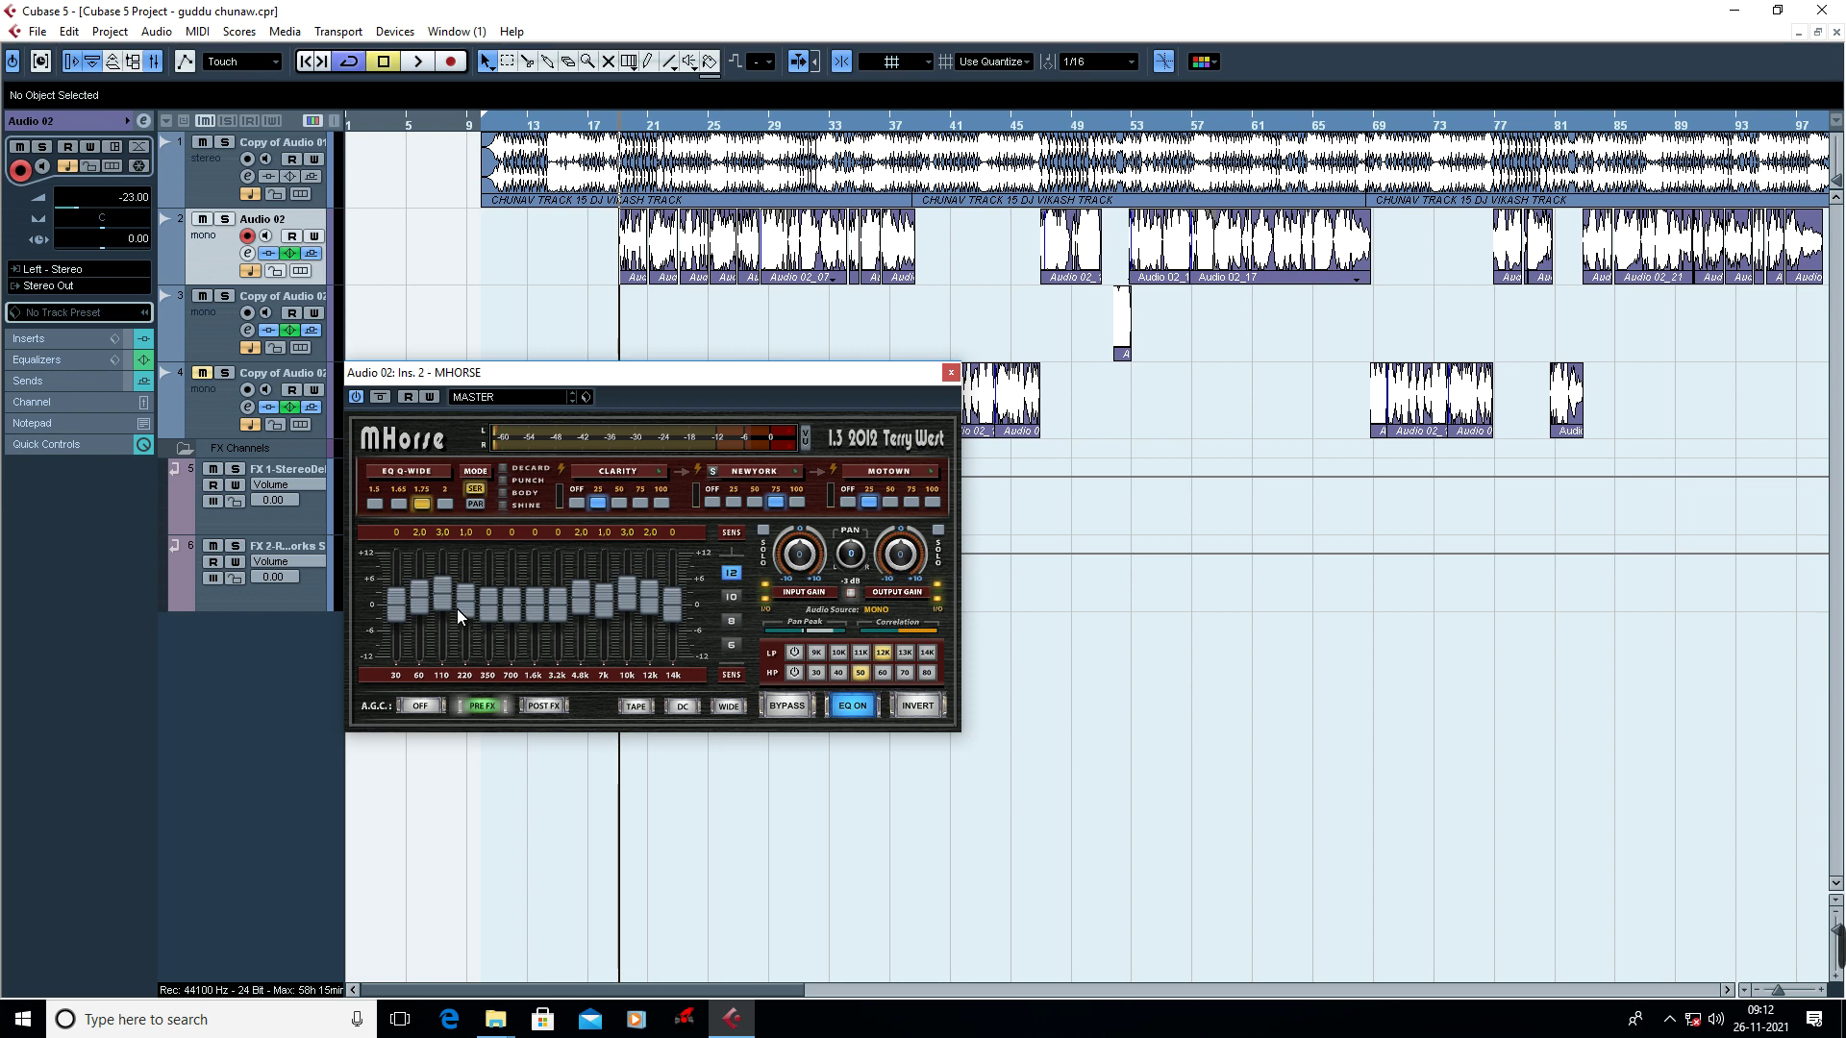
mouse_move(400, 646)
mouse_down()
mouse_move(418, 620)
mouse_move(397, 652)
mouse_up()
mouse_move(523, 610)
mouse_down()
mouse_move(556, 603)
mouse_move(486, 611)
mouse_move(575, 619)
mouse_move(516, 616)
mouse_up()
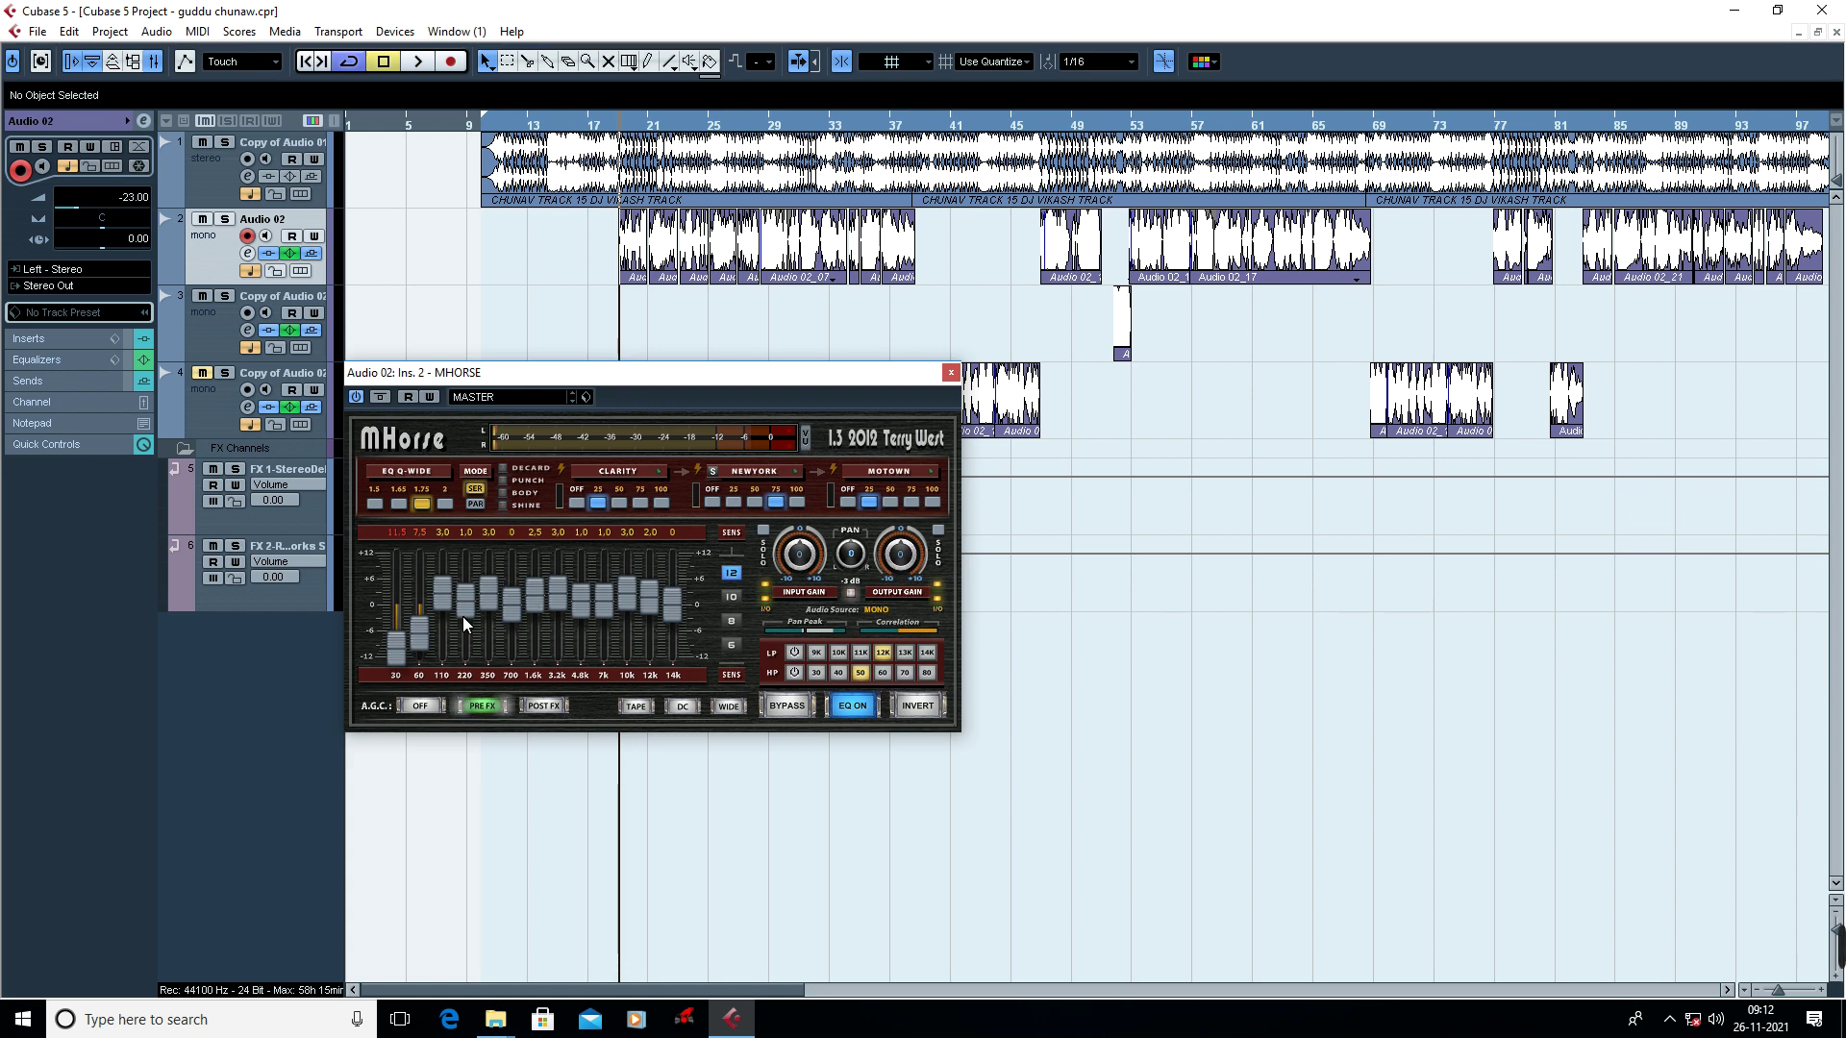
click(492, 396)
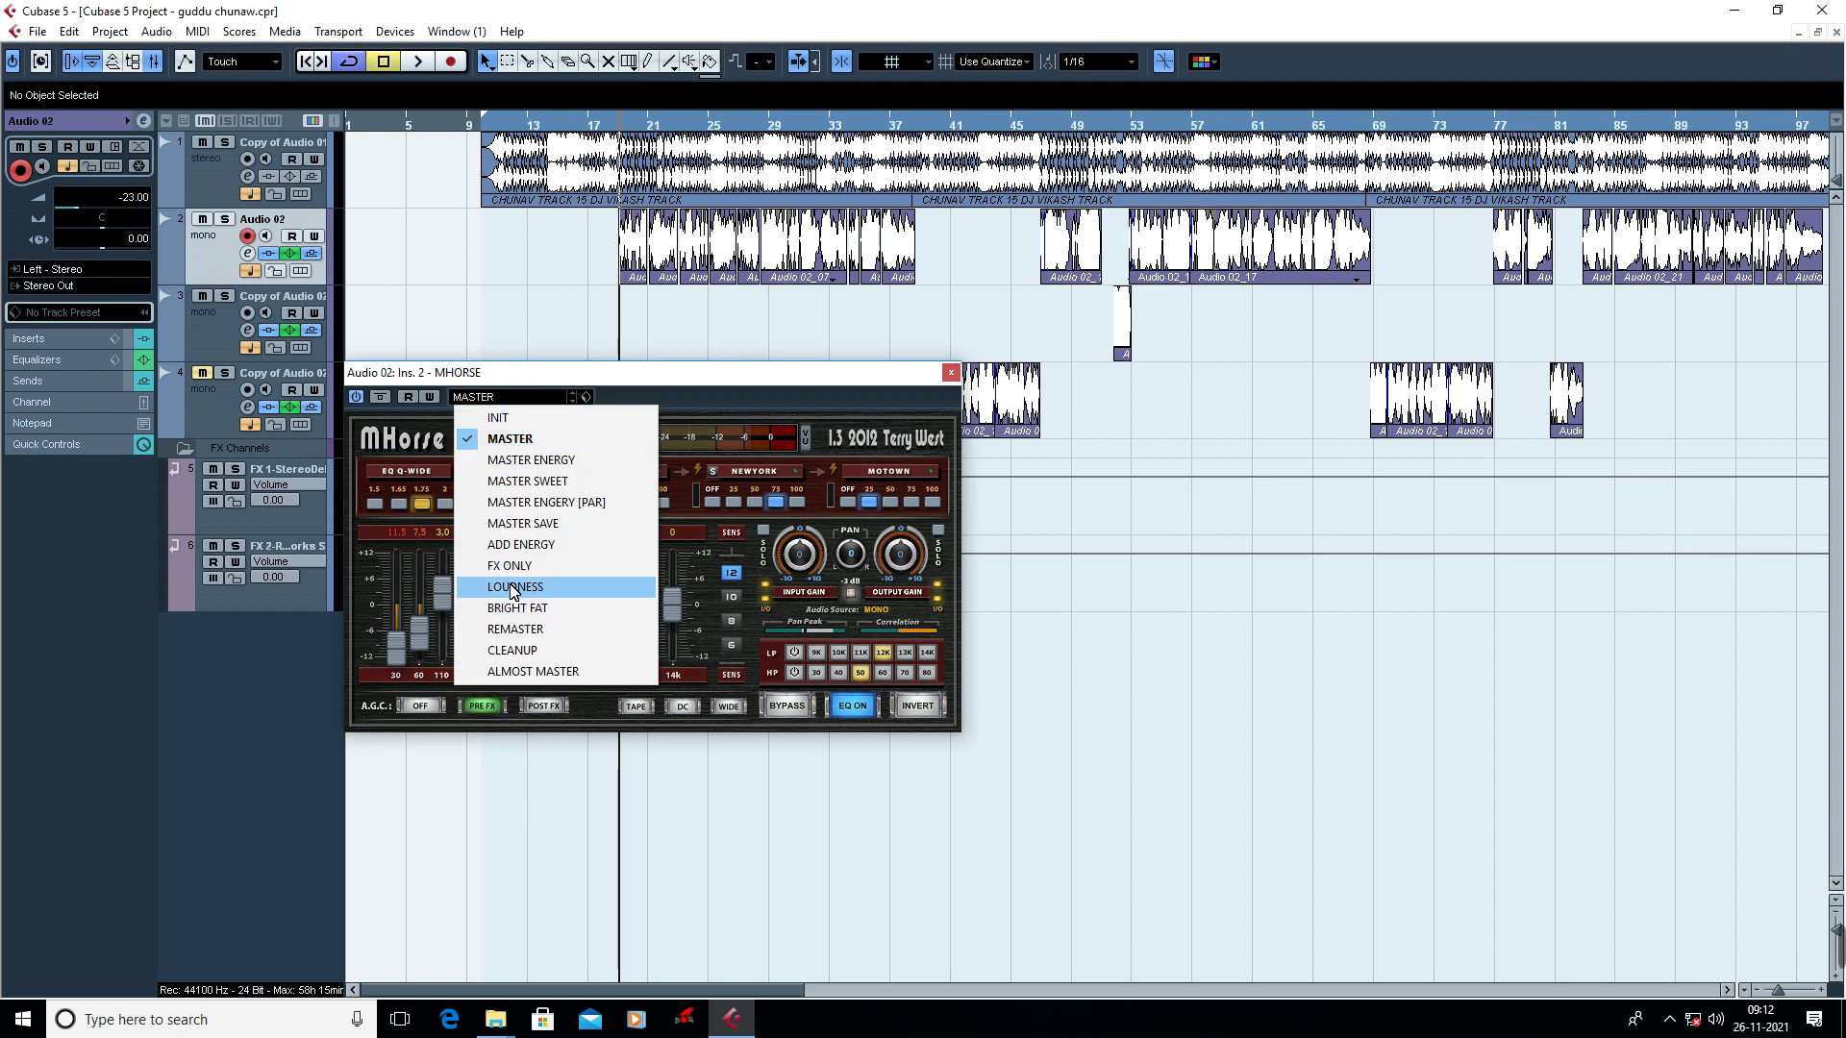
click(509, 589)
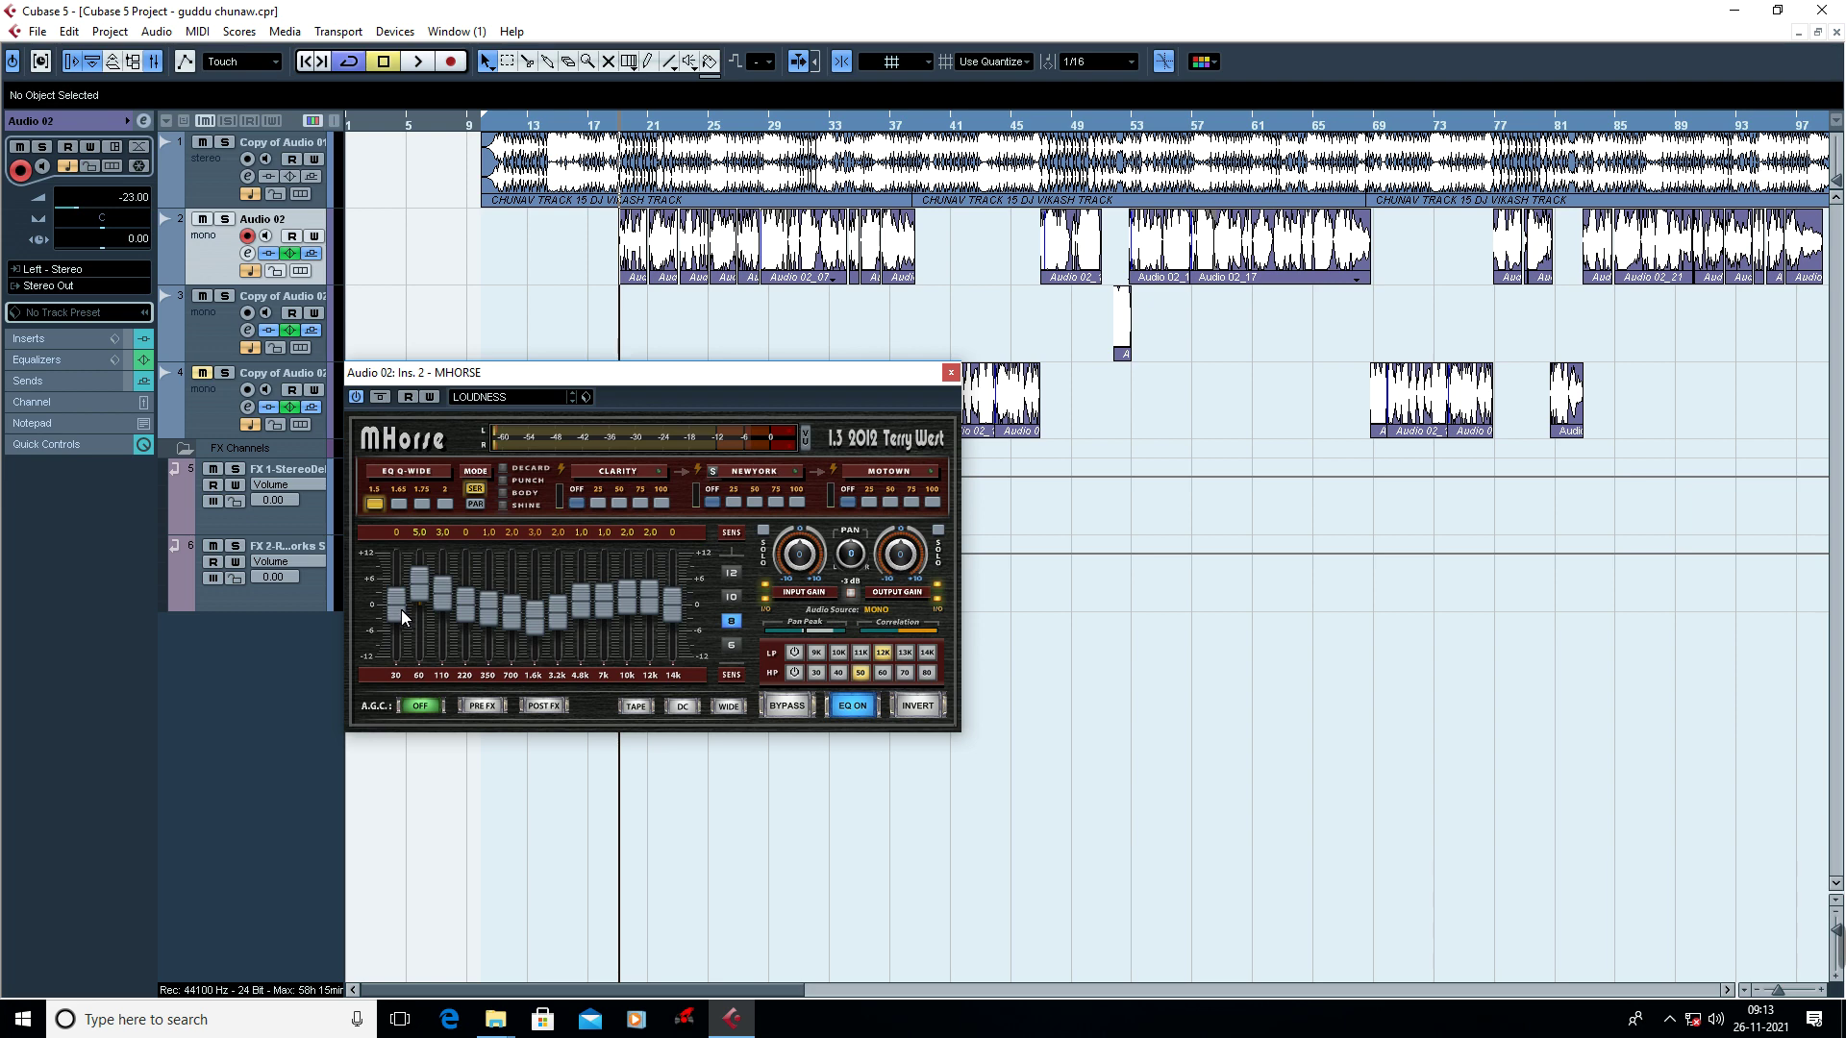
Set MHorse on Audio 02 to the MASTER SWEET preset.
click(488, 399)
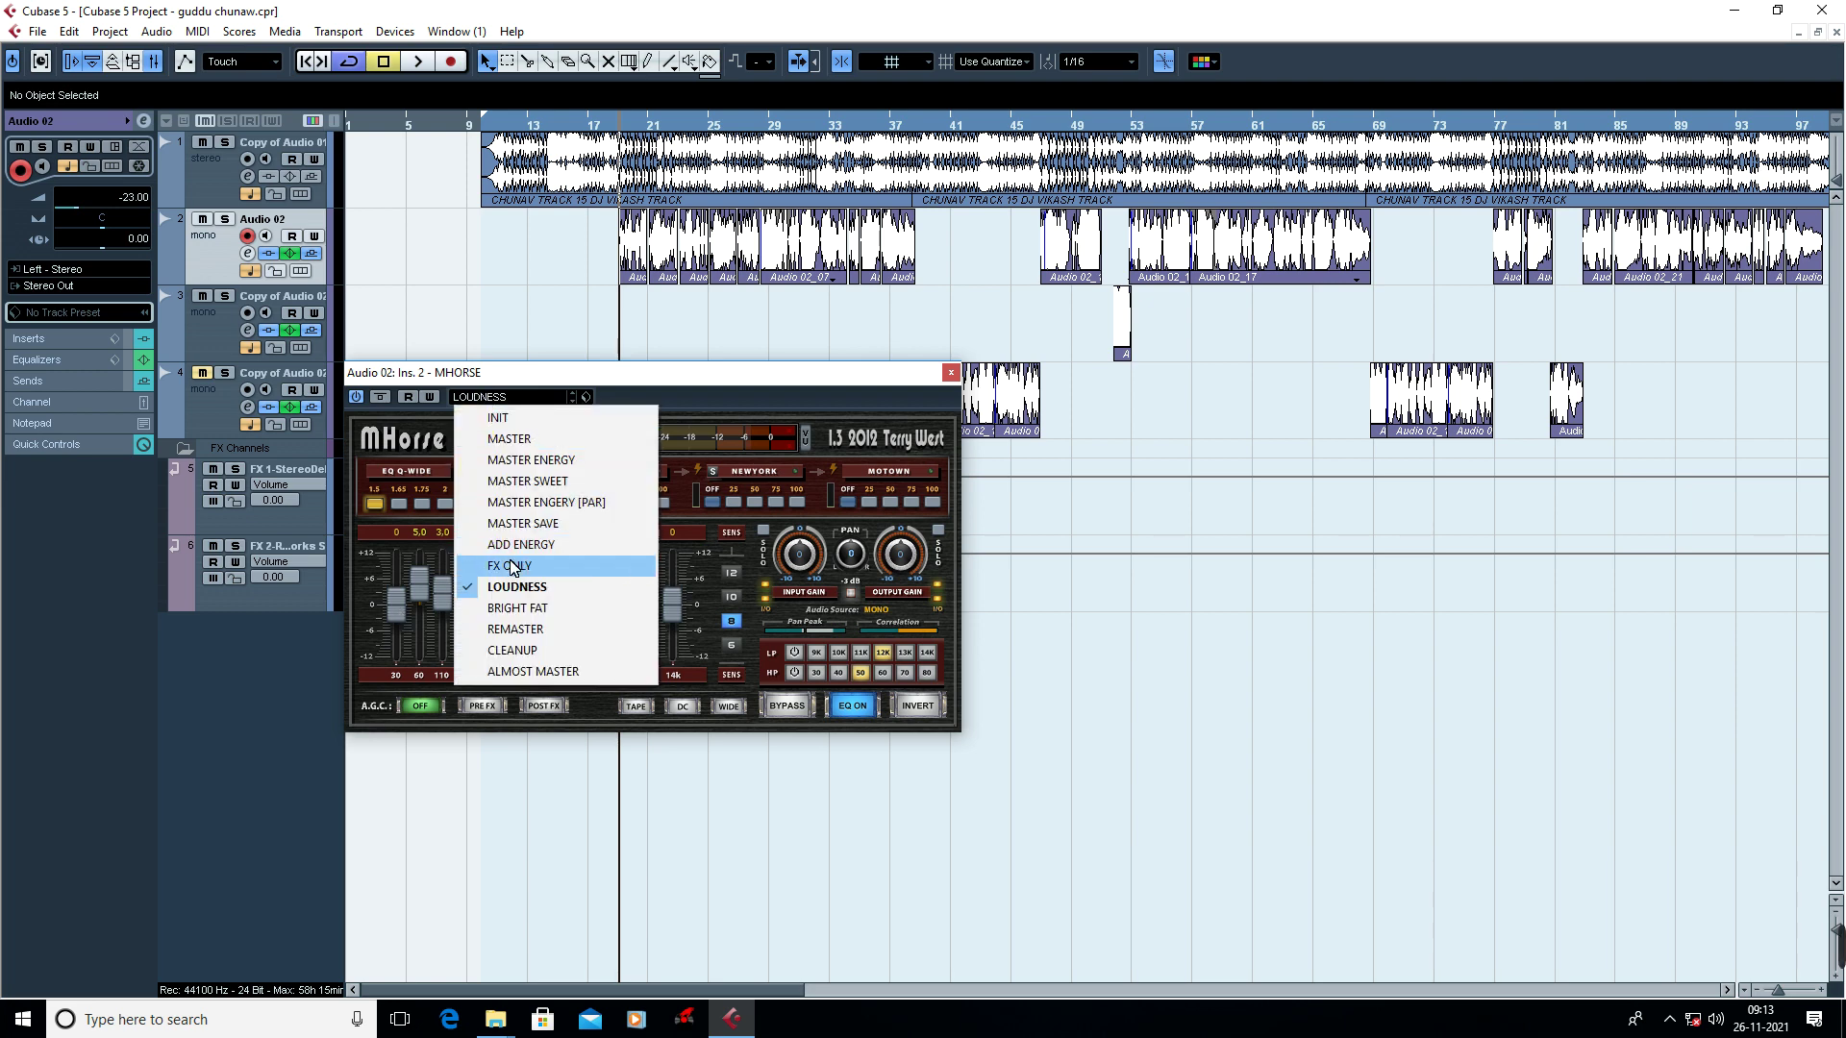
click(544, 485)
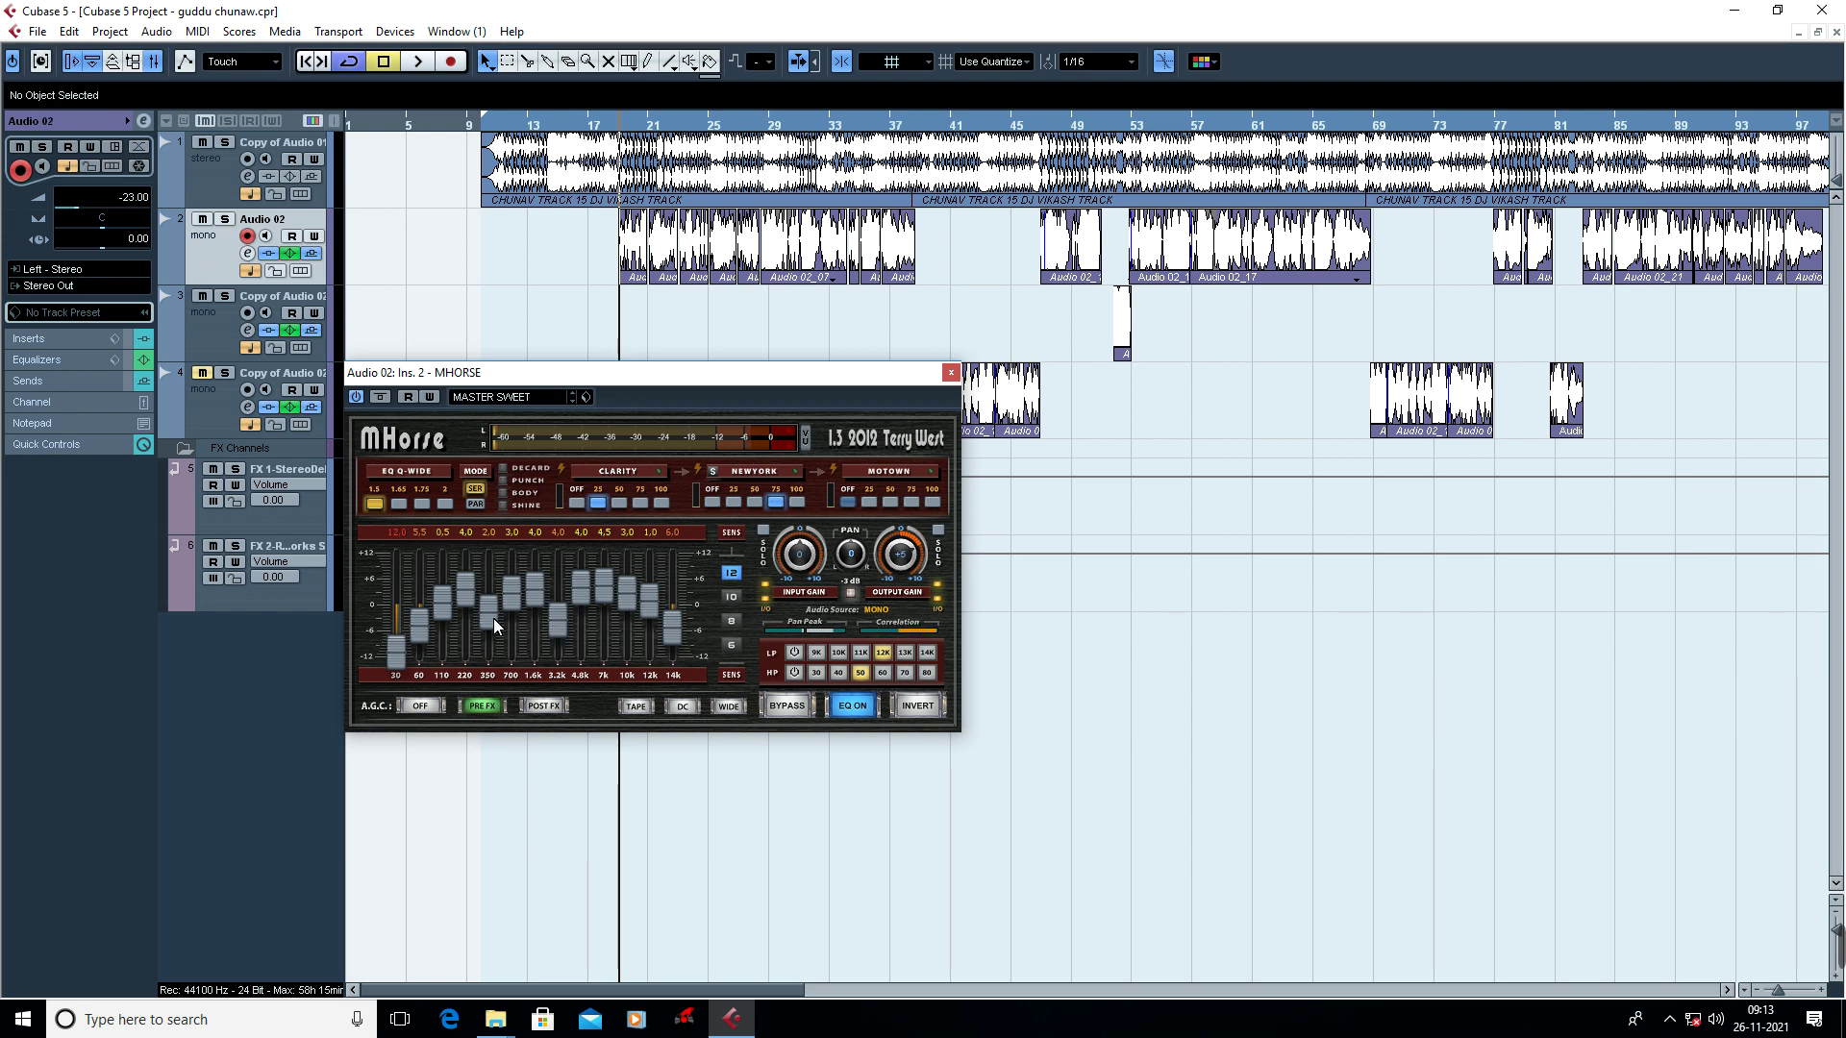
click(473, 600)
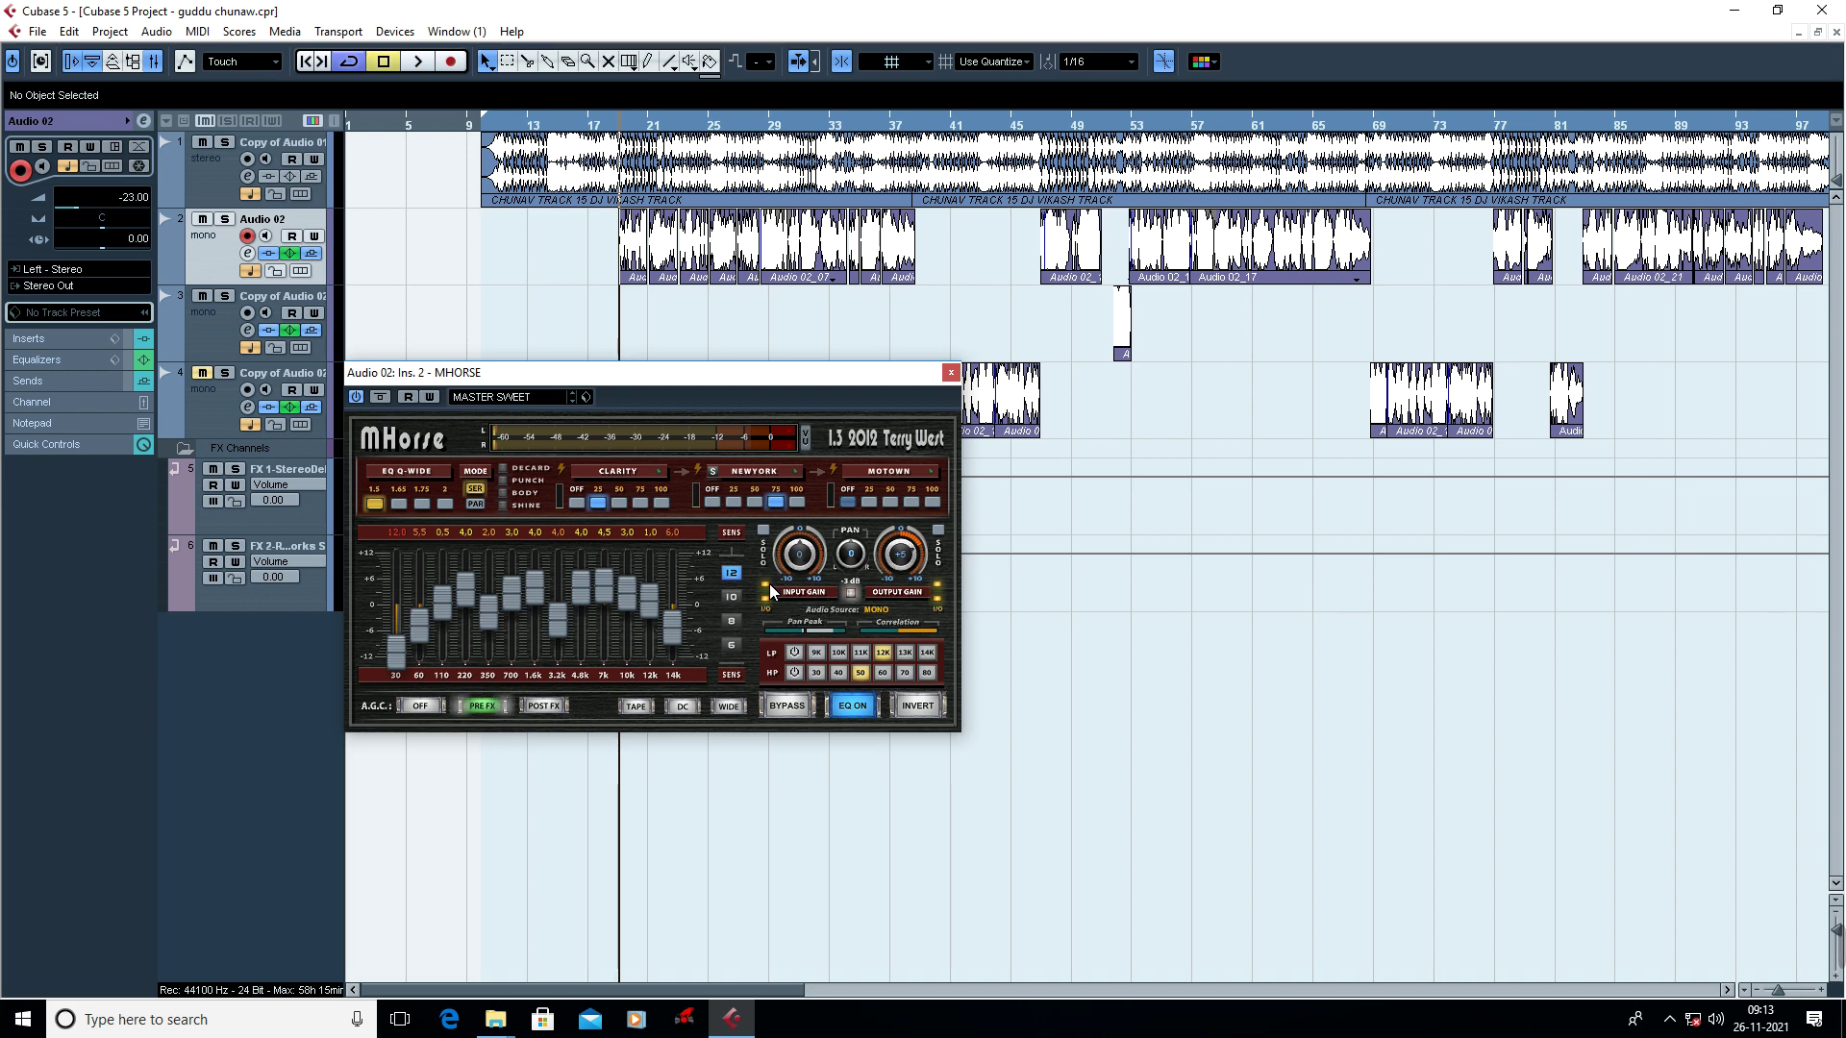
click(485, 398)
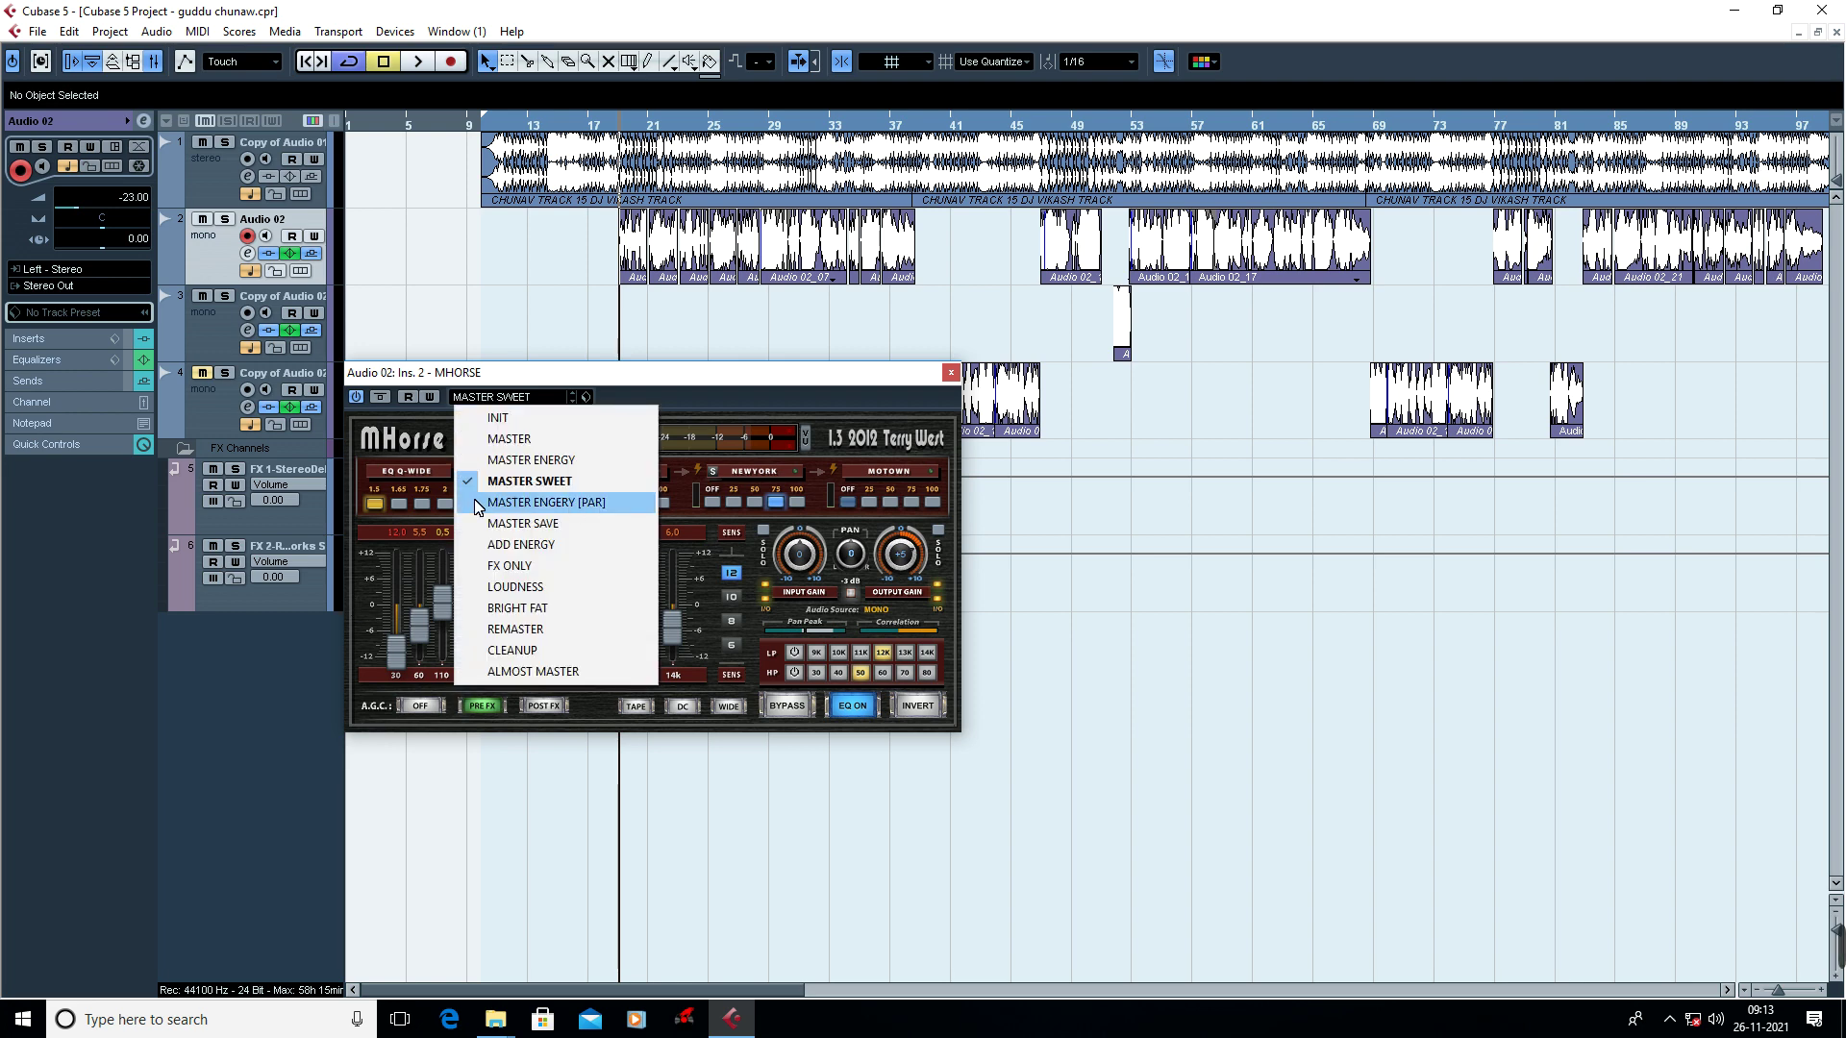
click(546, 483)
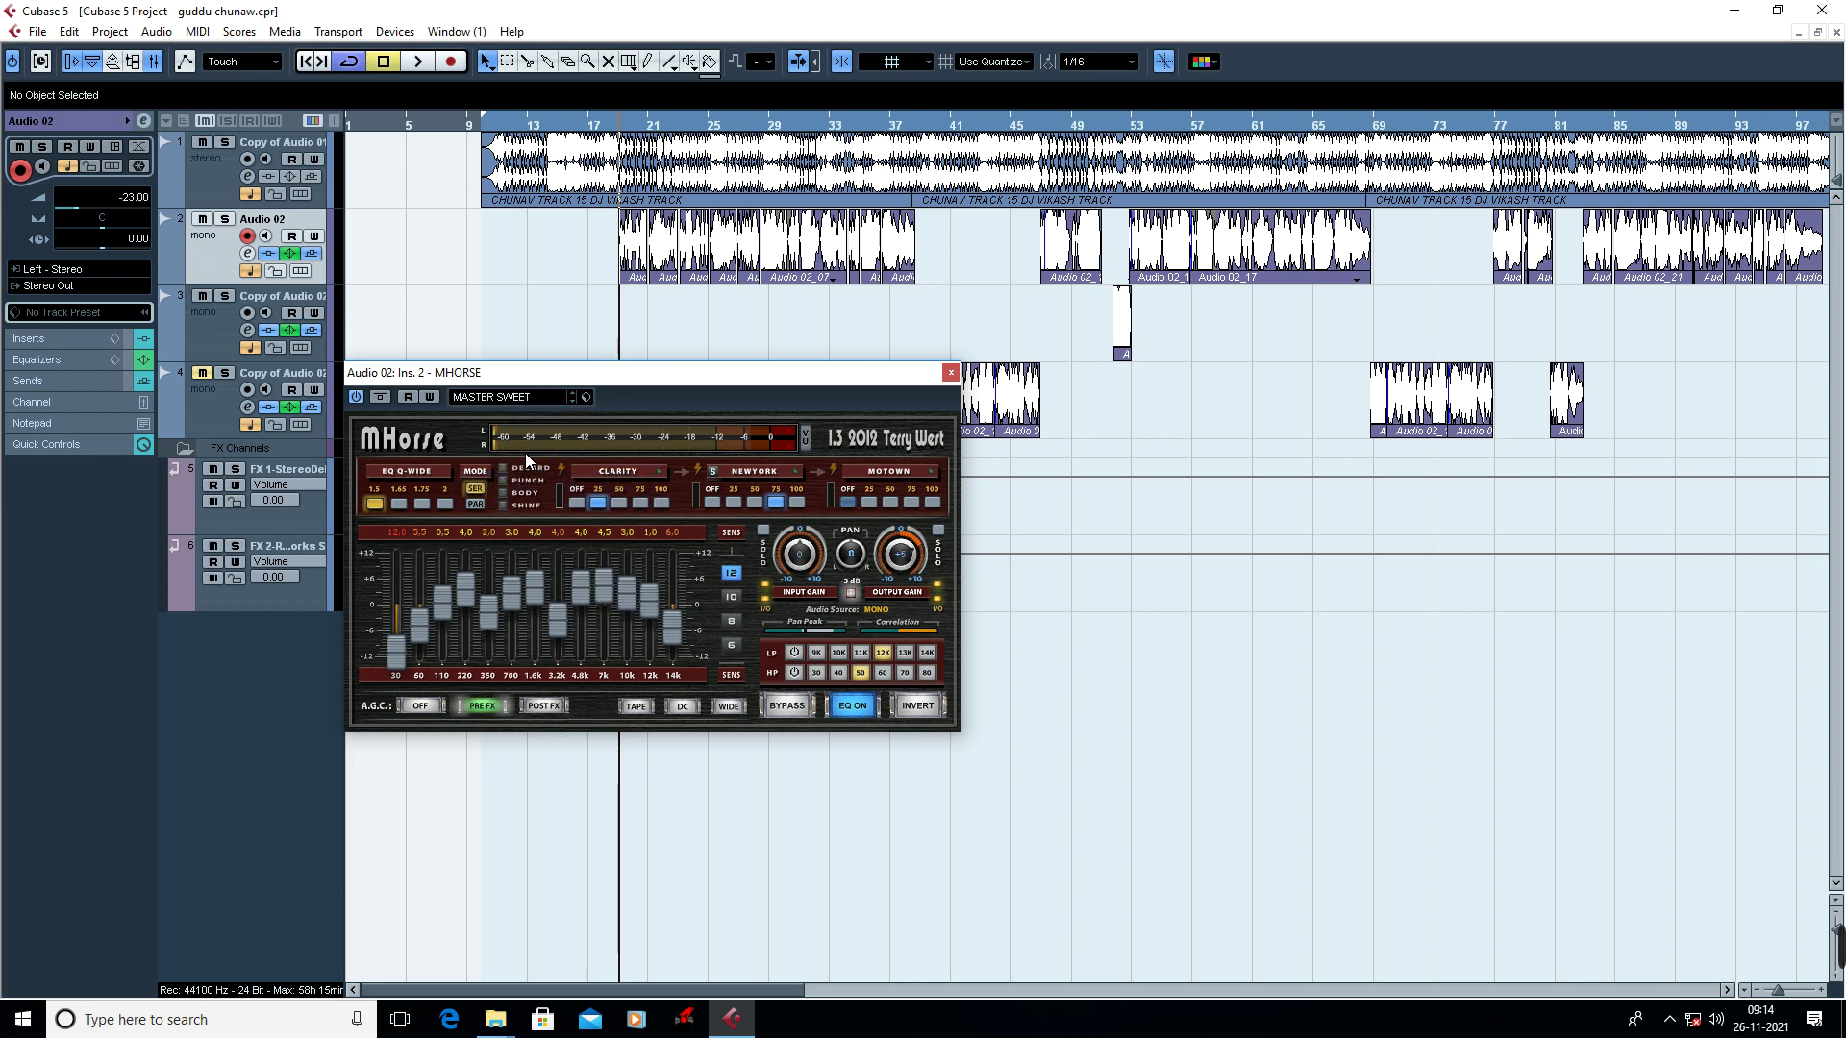
click(494, 398)
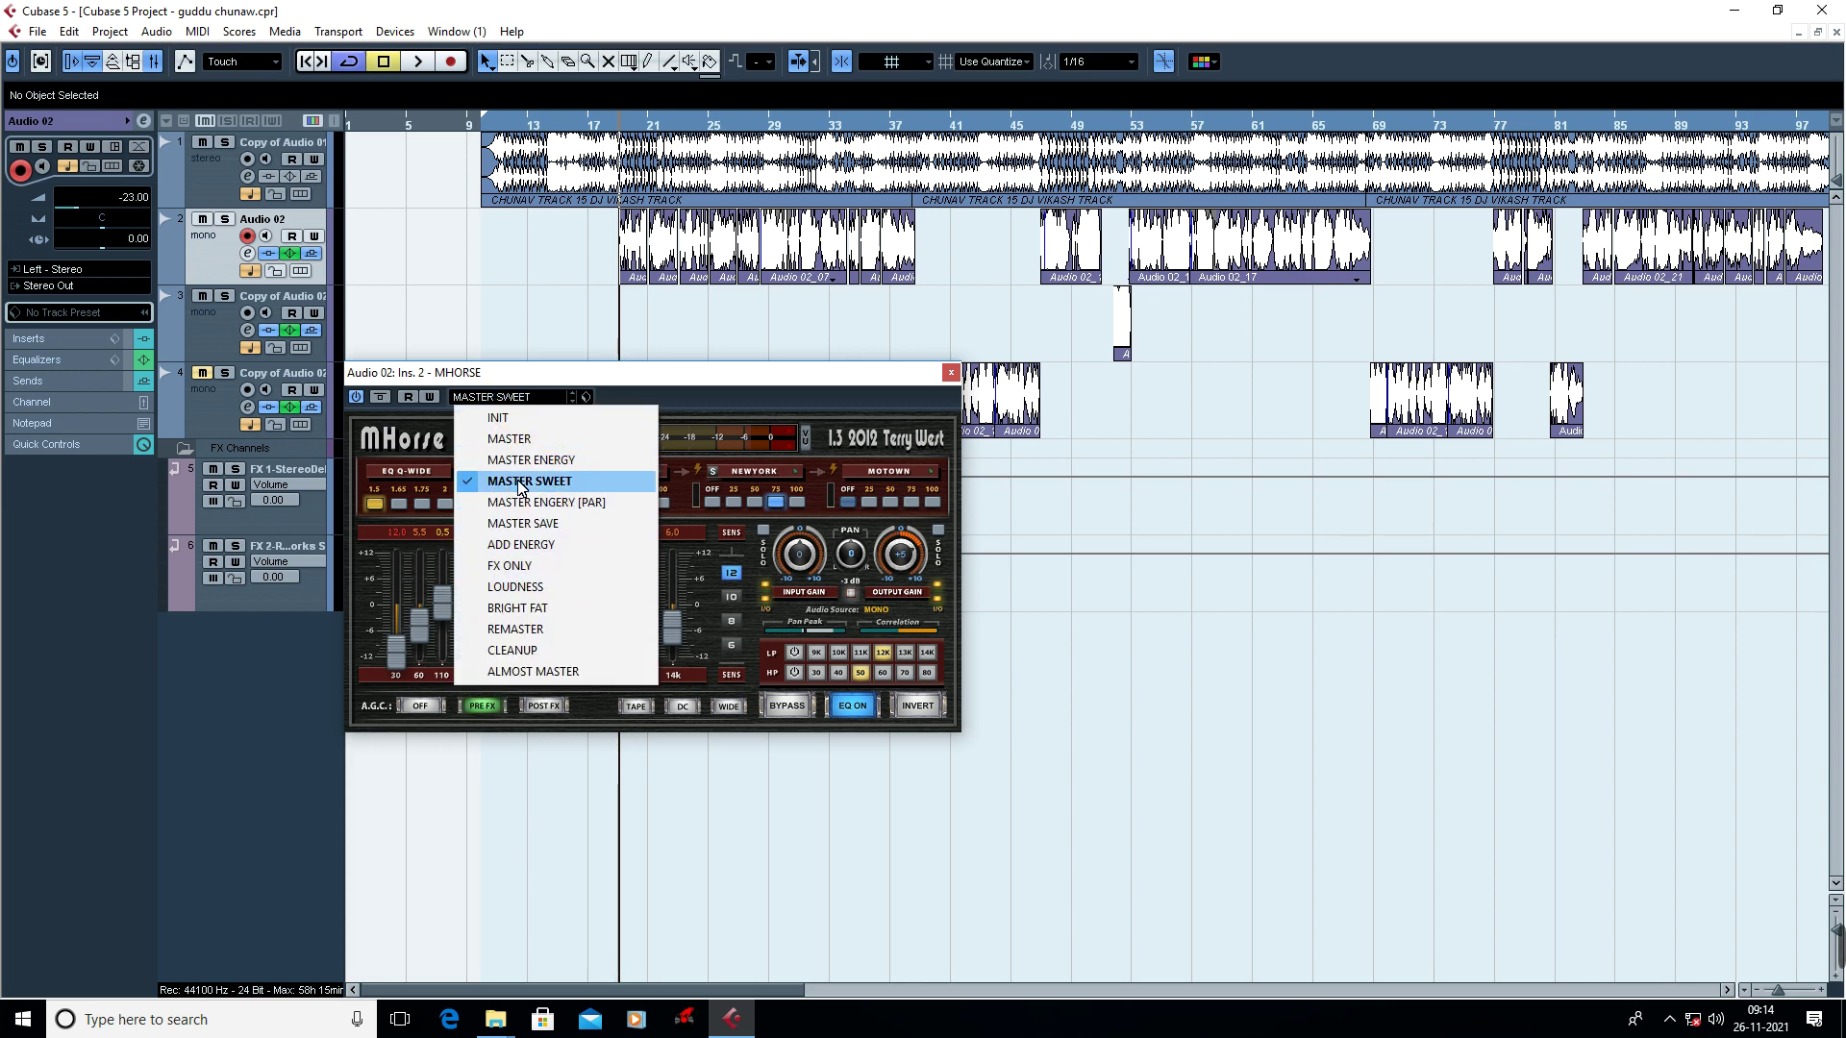
click(533, 383)
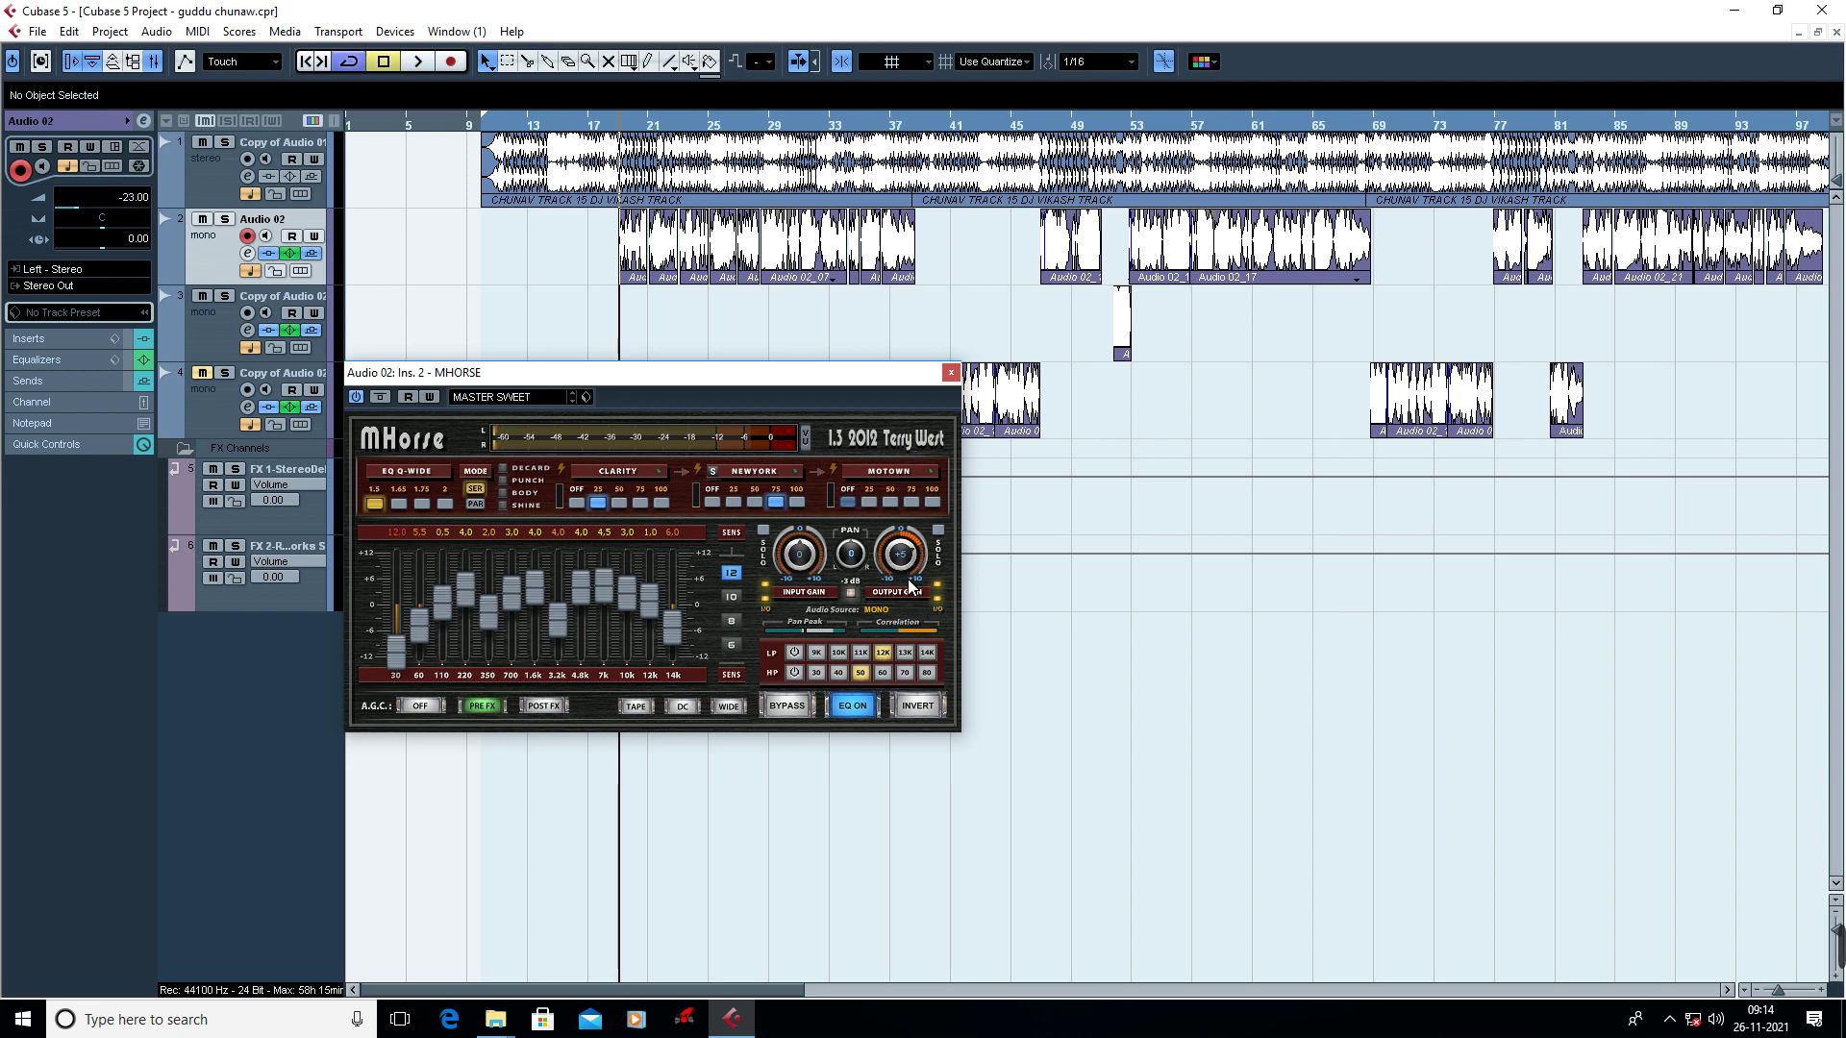
Enable the PUNCH option in MHorse and shift the plug-in window slightly.
click(504, 483)
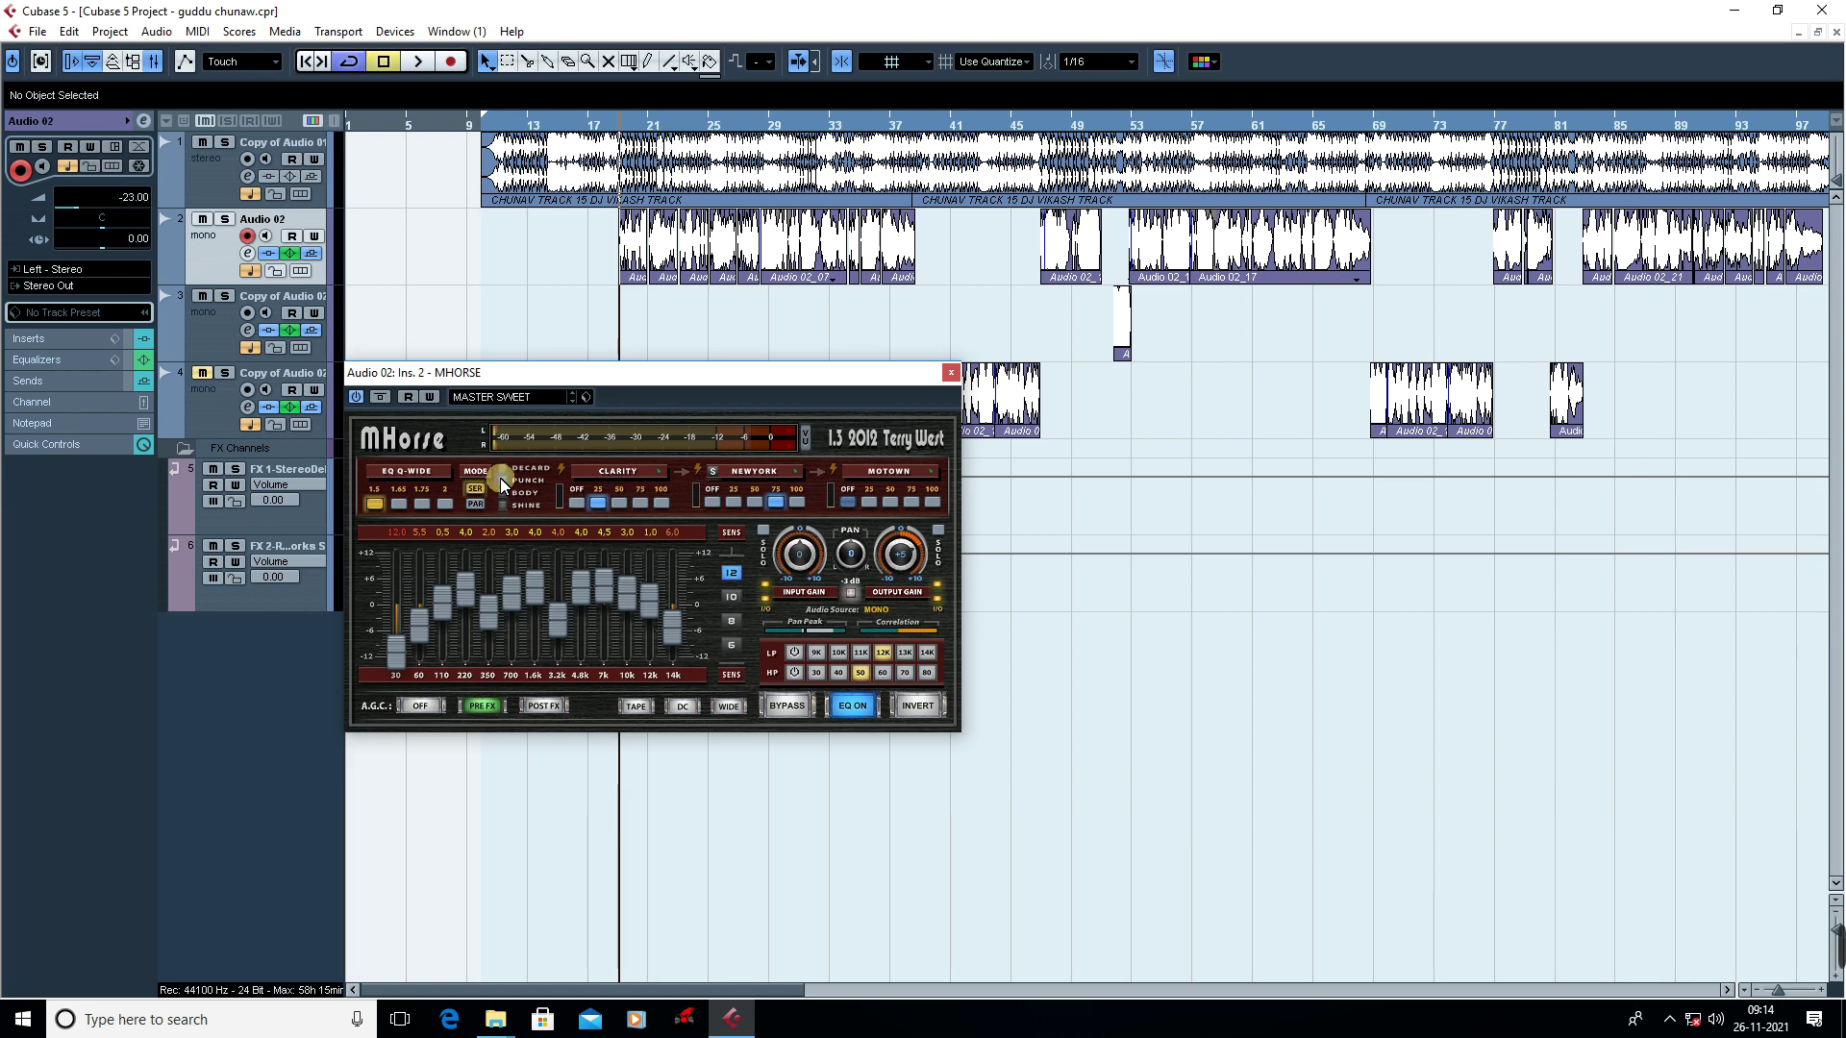
click(503, 483)
click(503, 481)
mouse_move(593, 380)
mouse_down()
mouse_move(589, 309)
mouse_move(586, 386)
mouse_up()
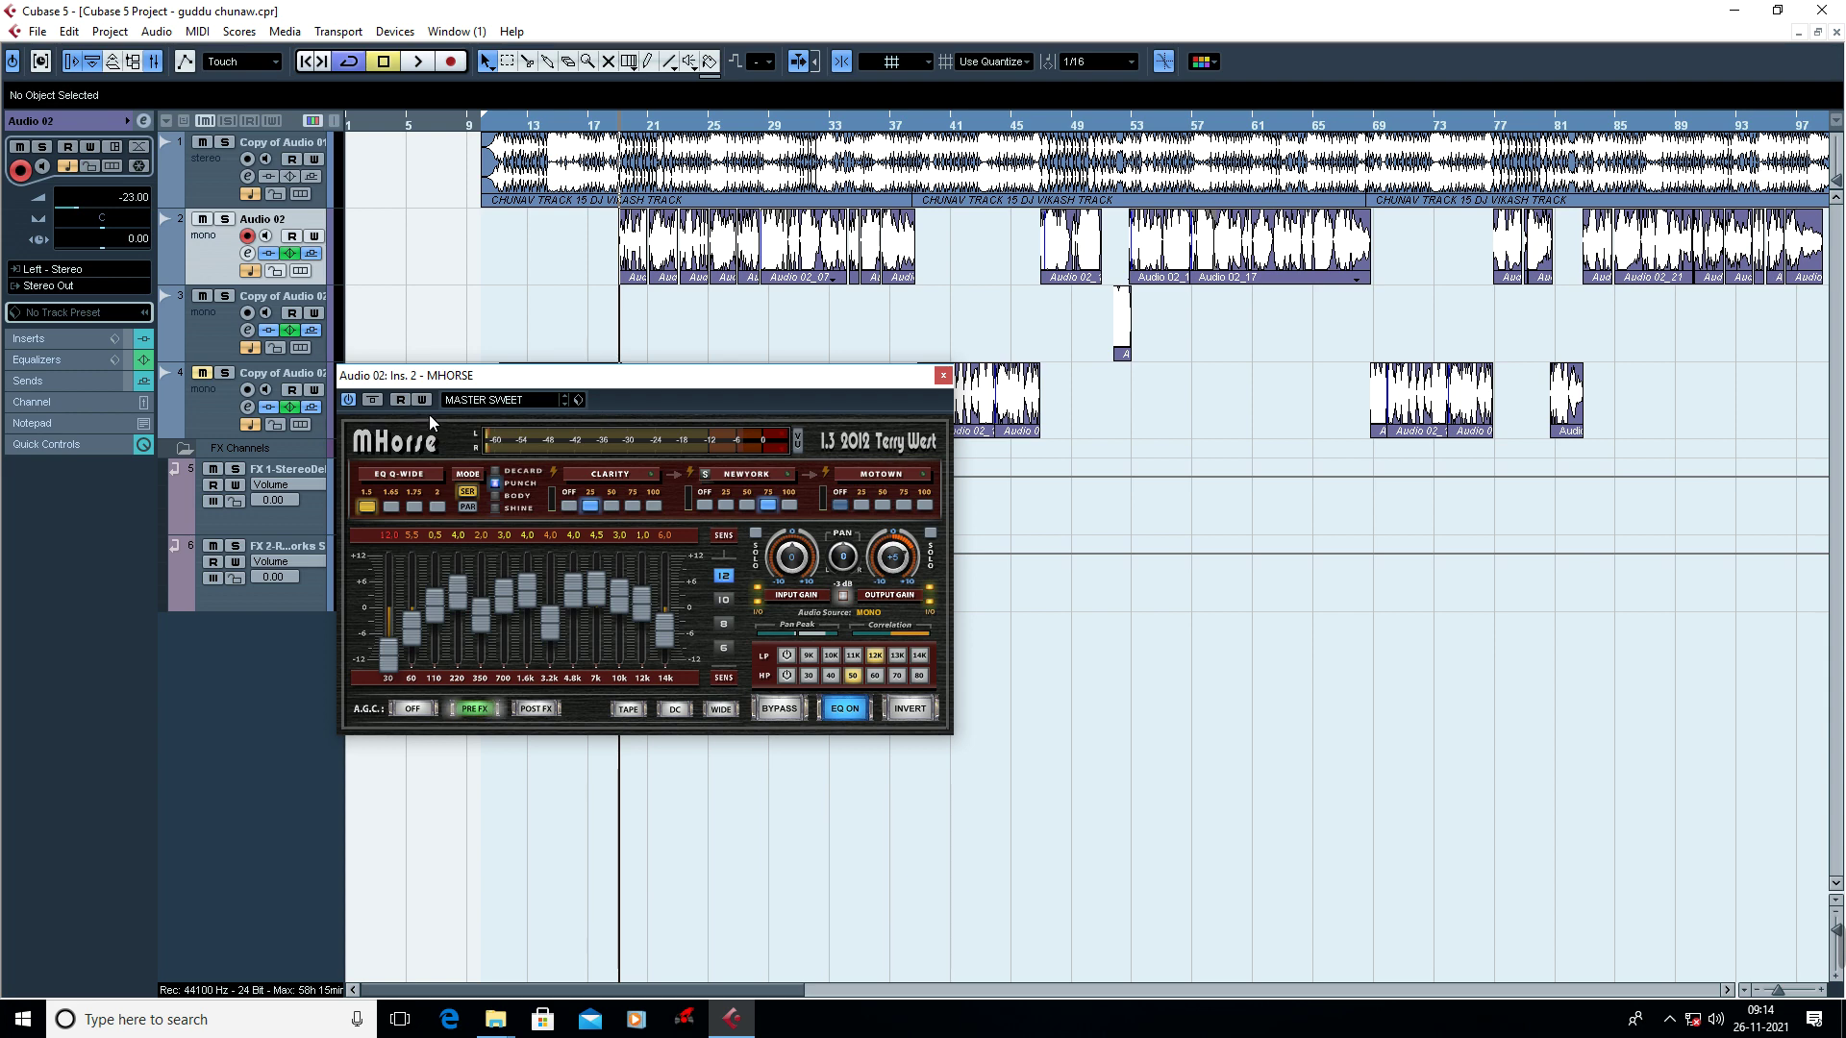
Compare the song with MHorse off and on during playback with PUNCH enabled, adjusting the output gain while listening.
key(space)
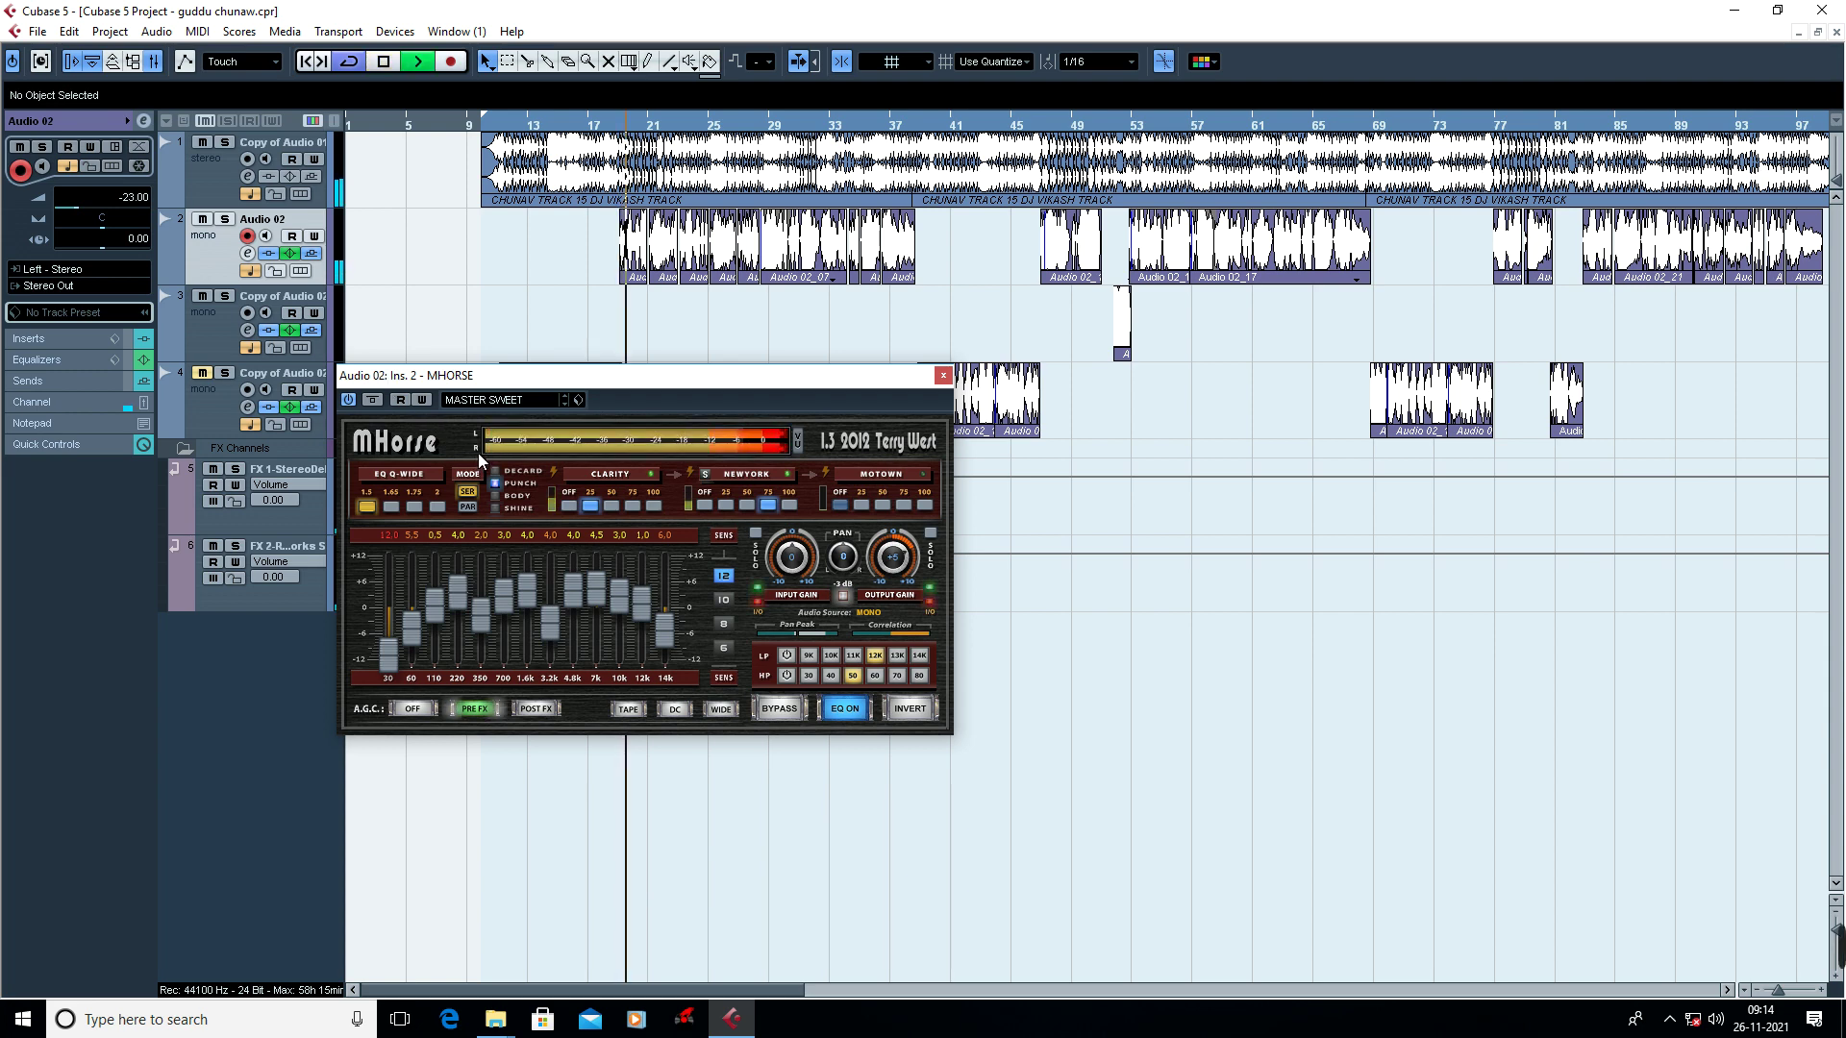
click(353, 402)
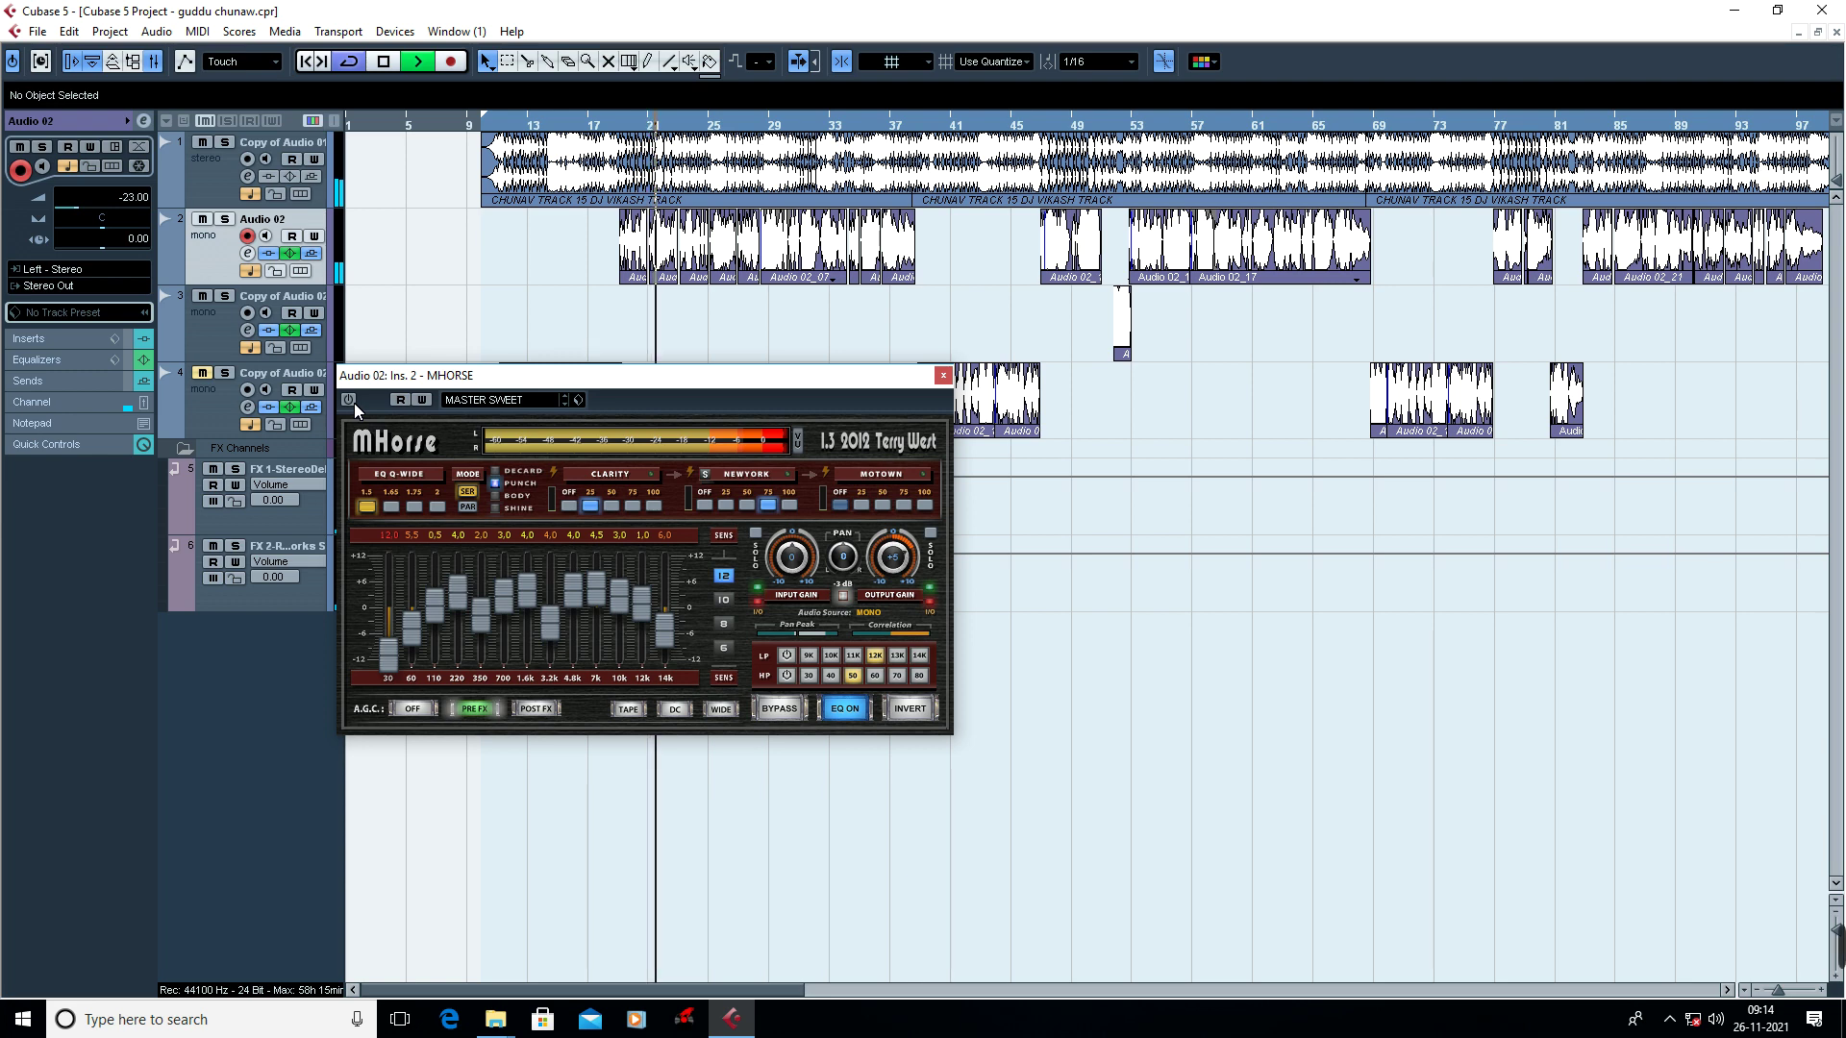
click(349, 400)
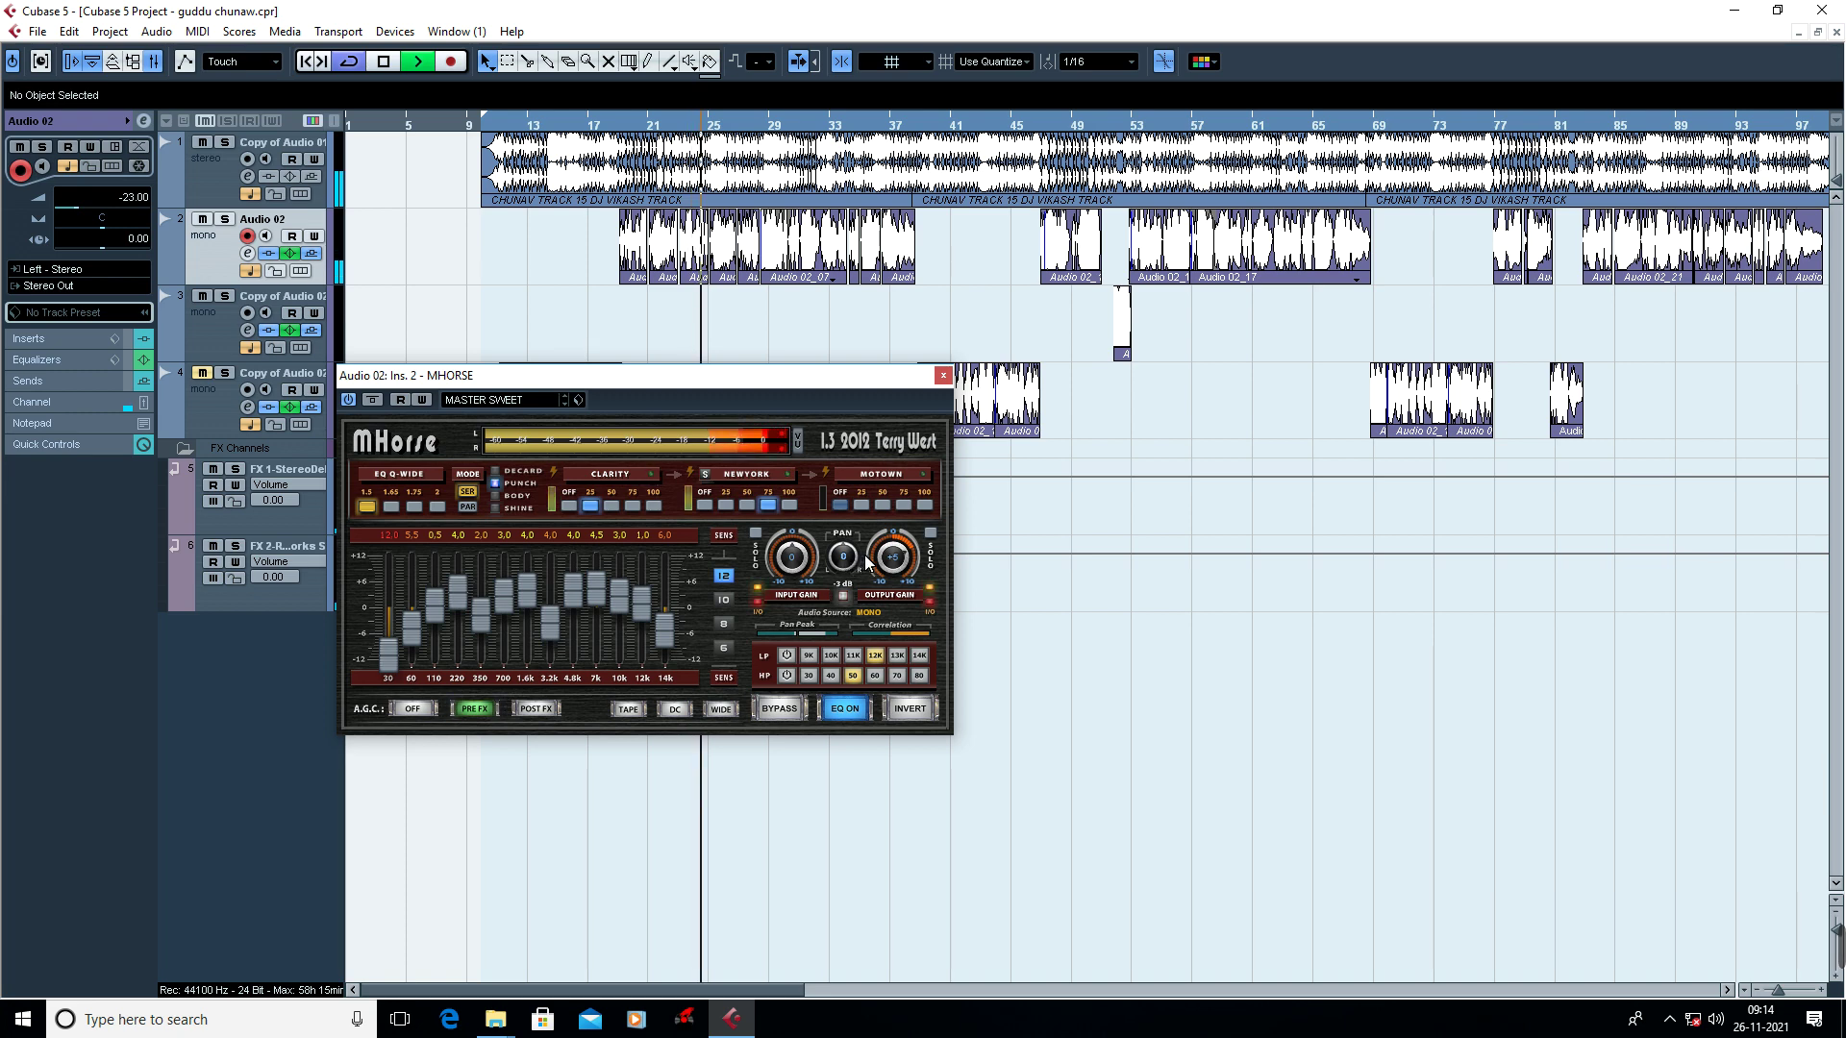
mouse_move(886, 552)
mouse_down()
mouse_move(886, 535)
mouse_move(886, 567)
mouse_up()
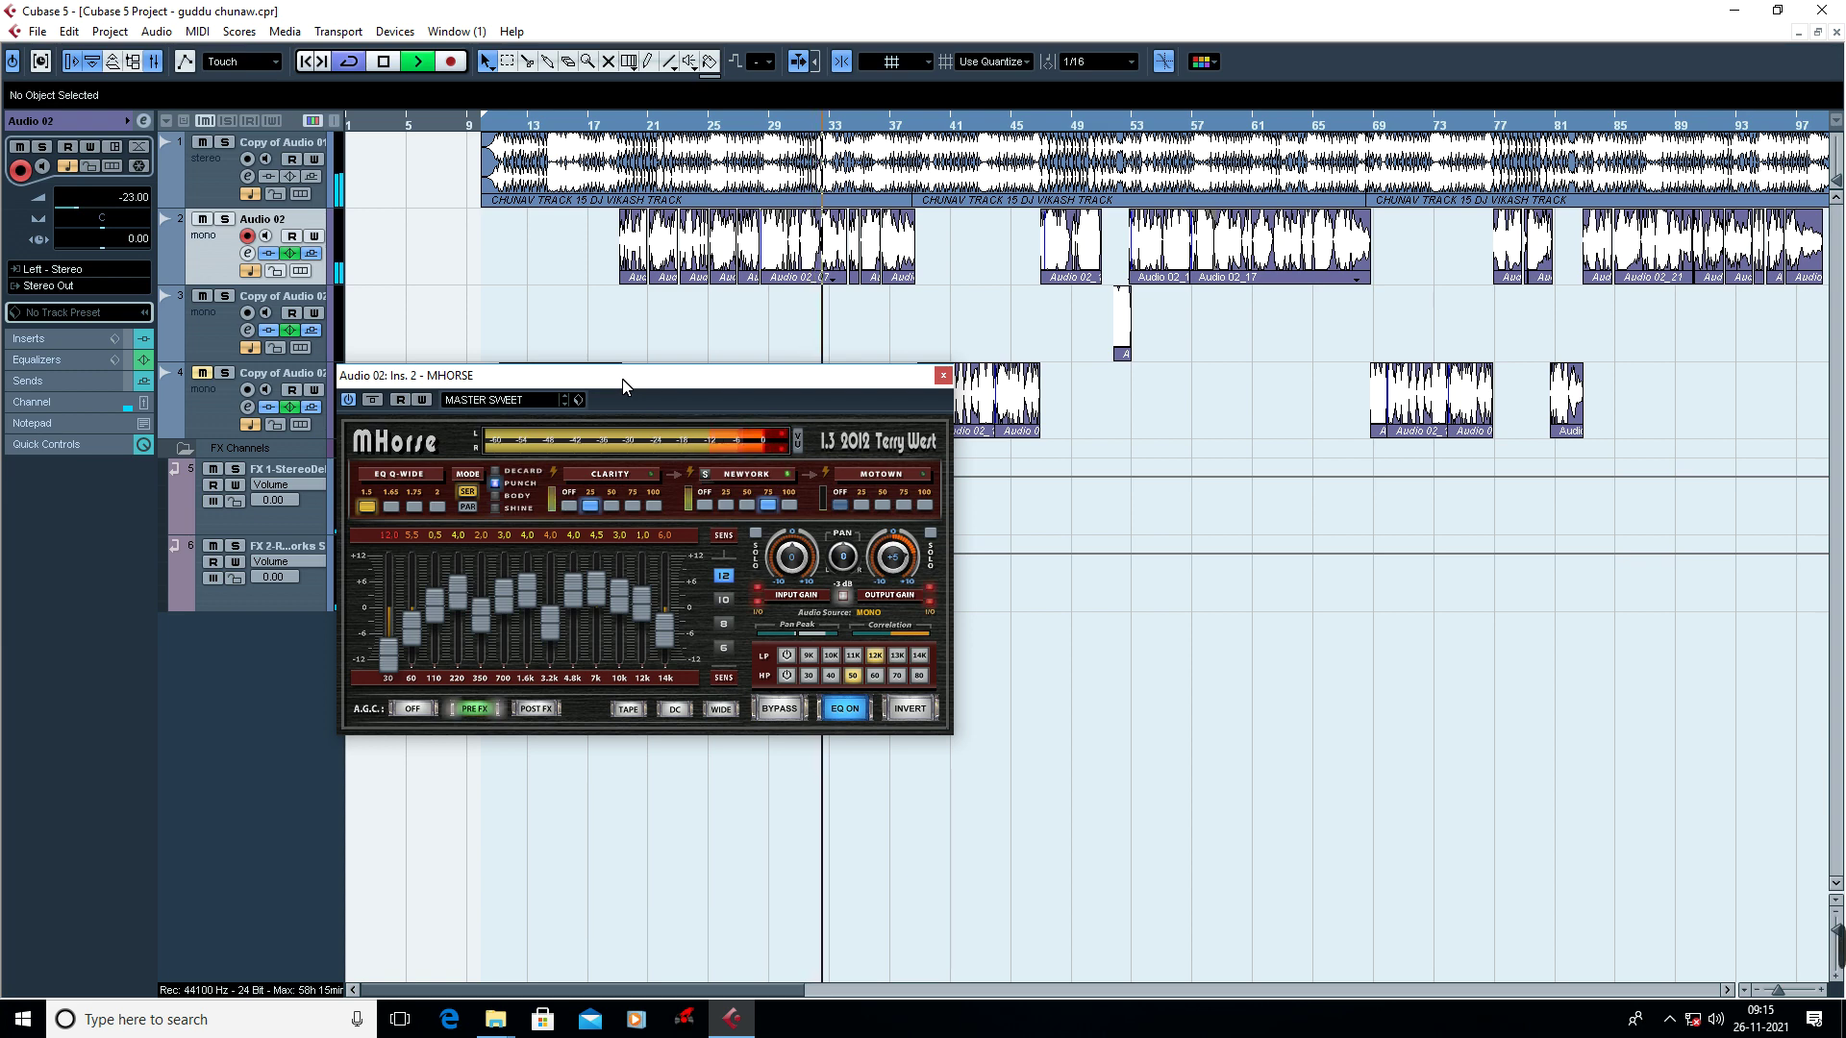
click(348, 402)
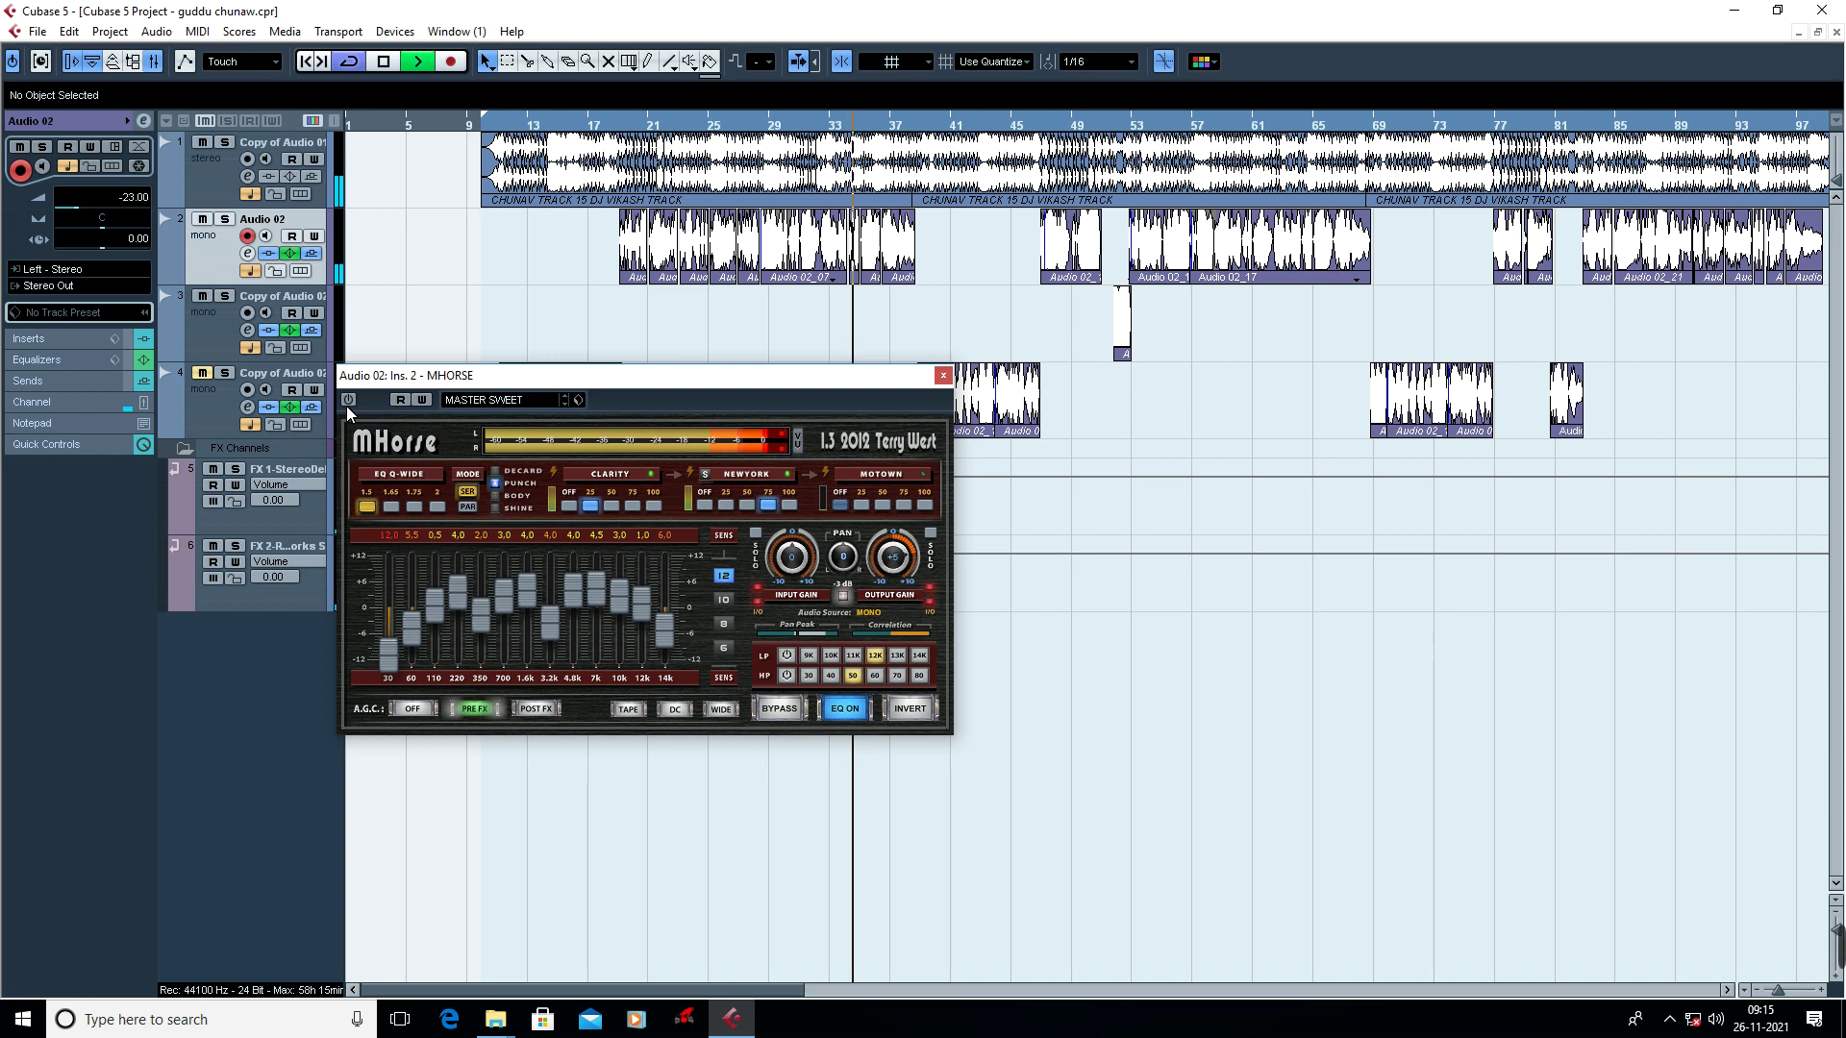
click(347, 402)
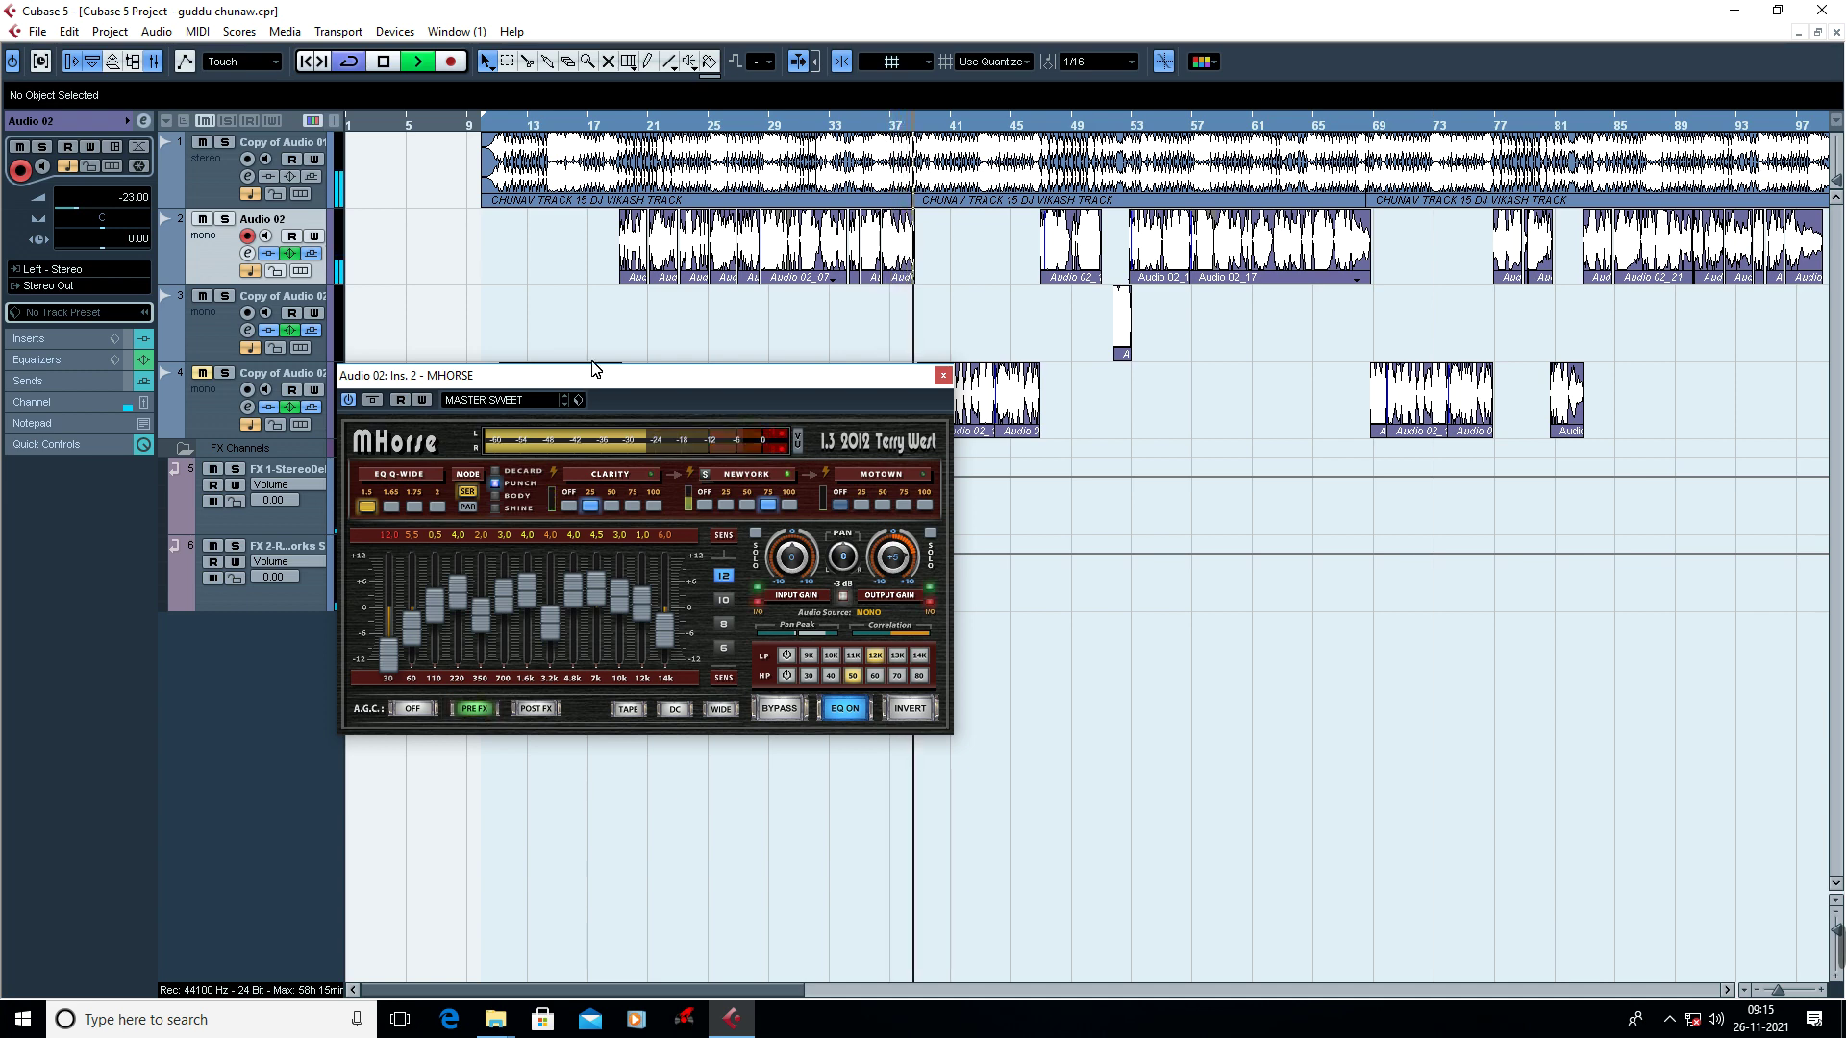
key(space)
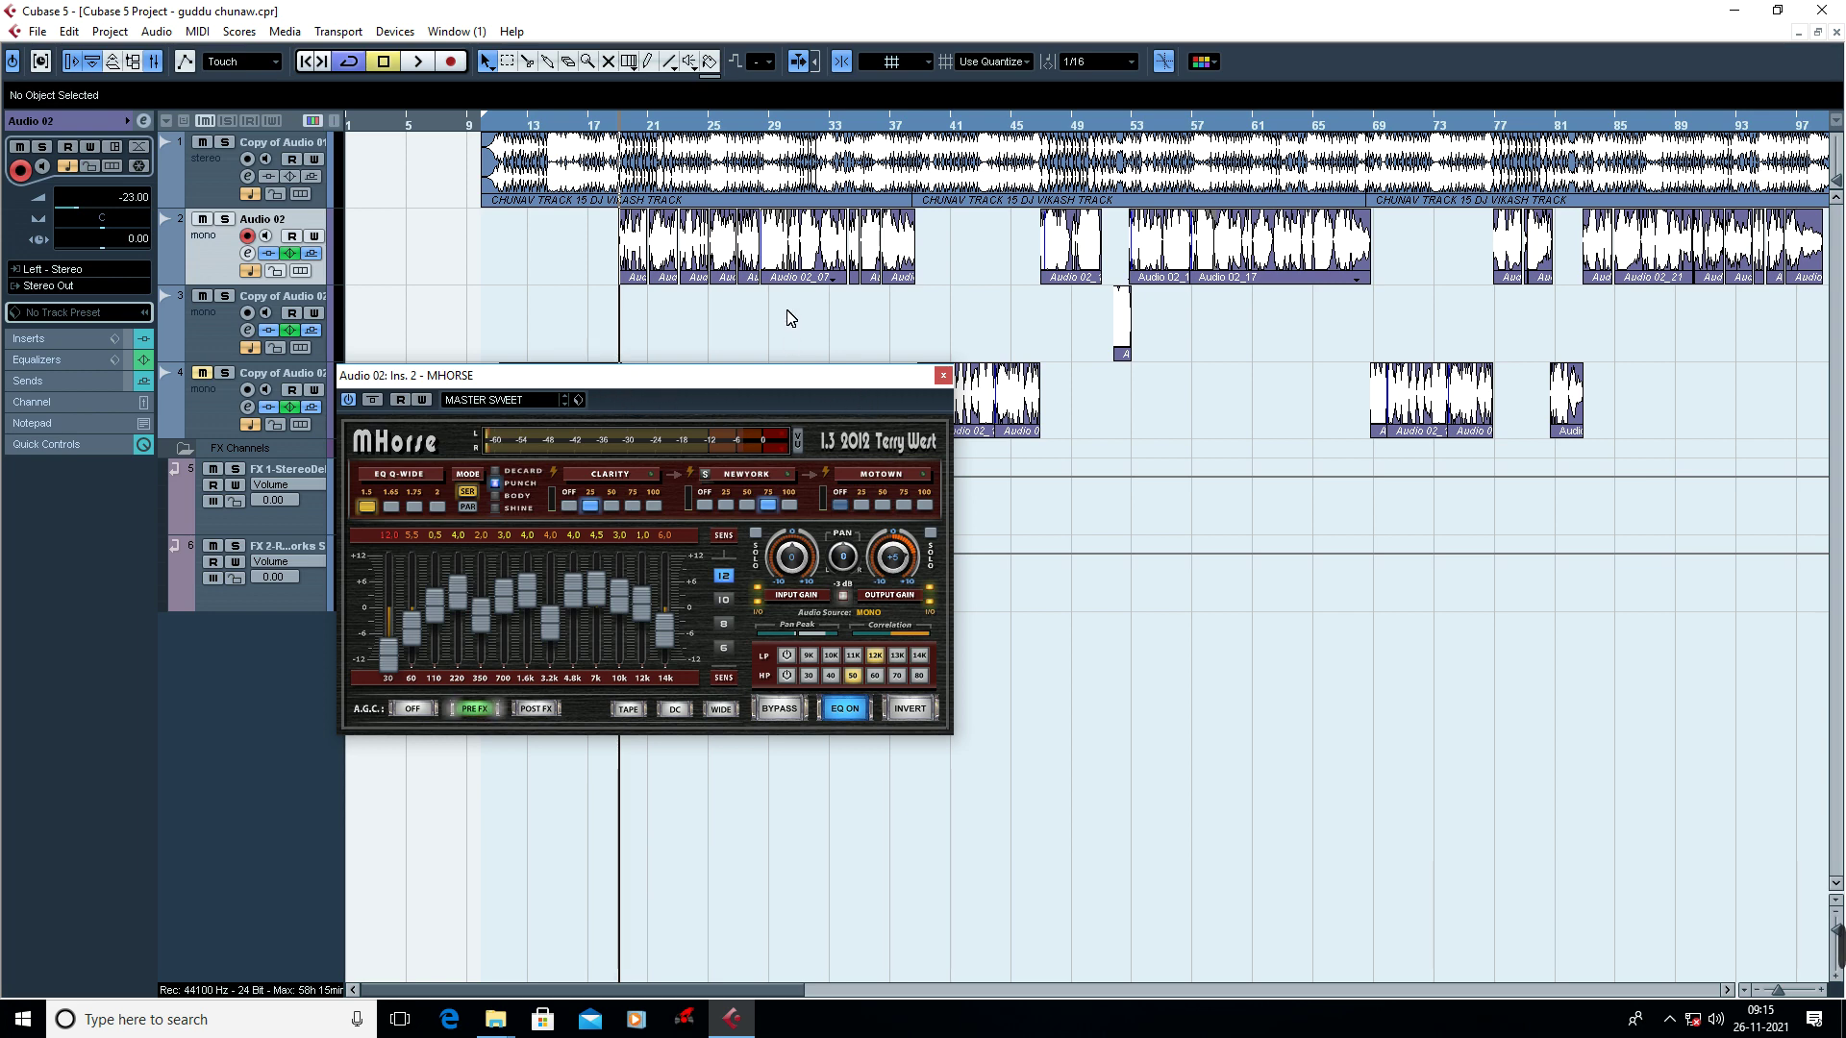
mouse_move(1586, 947)
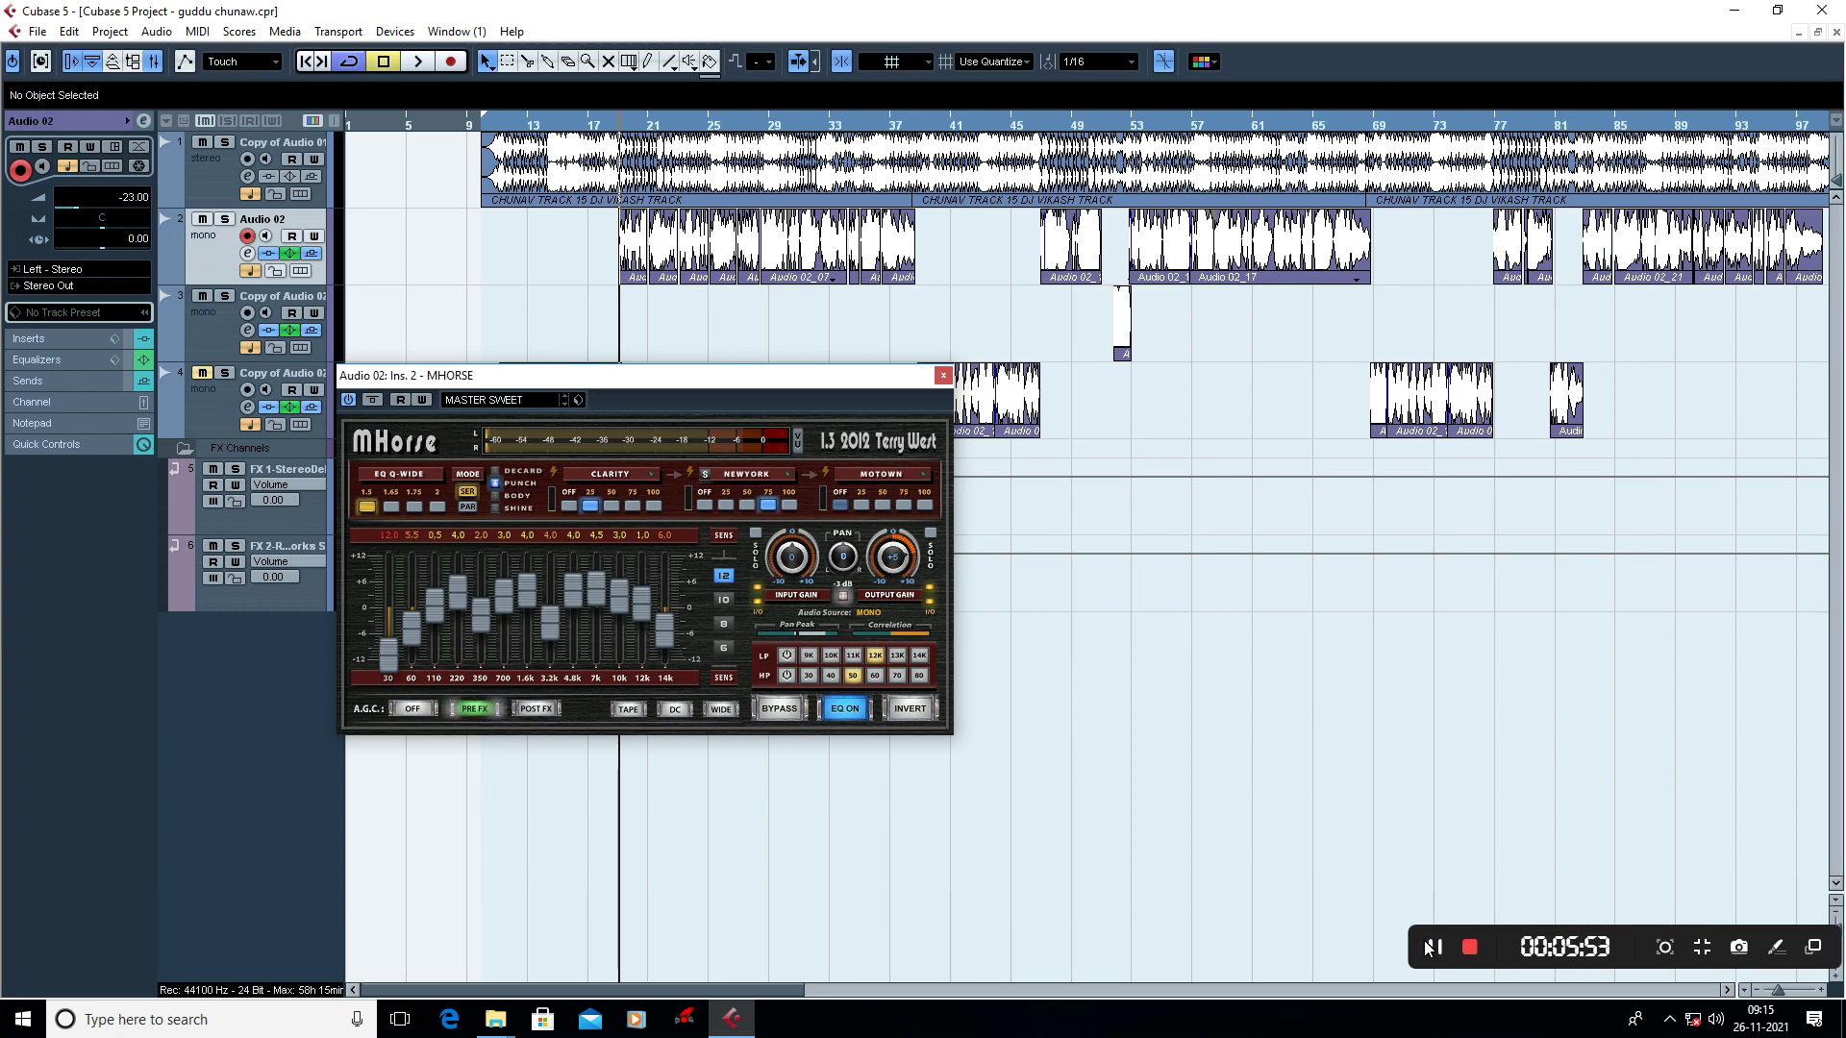